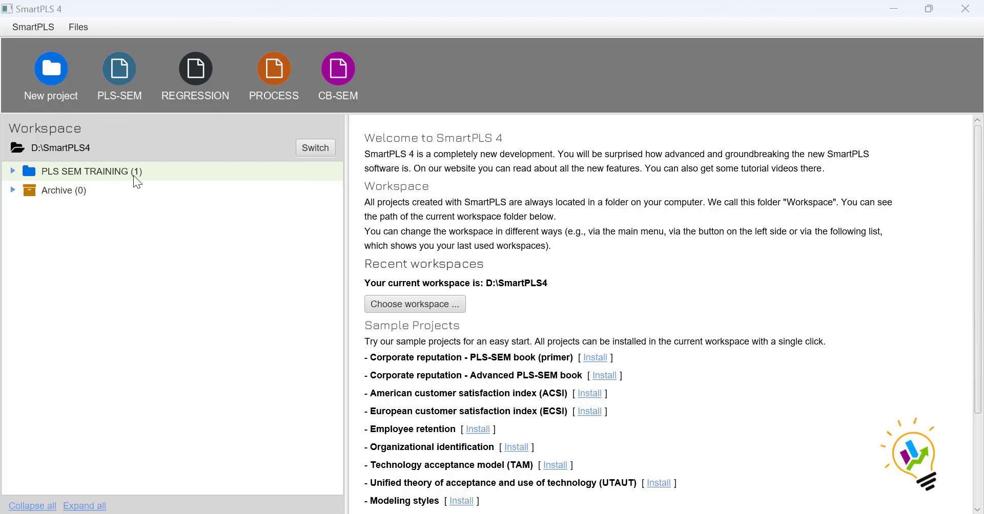
Create a PLS-SEM model named "PLS SEM MODEL1" in the PLS SEM TRAINING project.
click(16, 172)
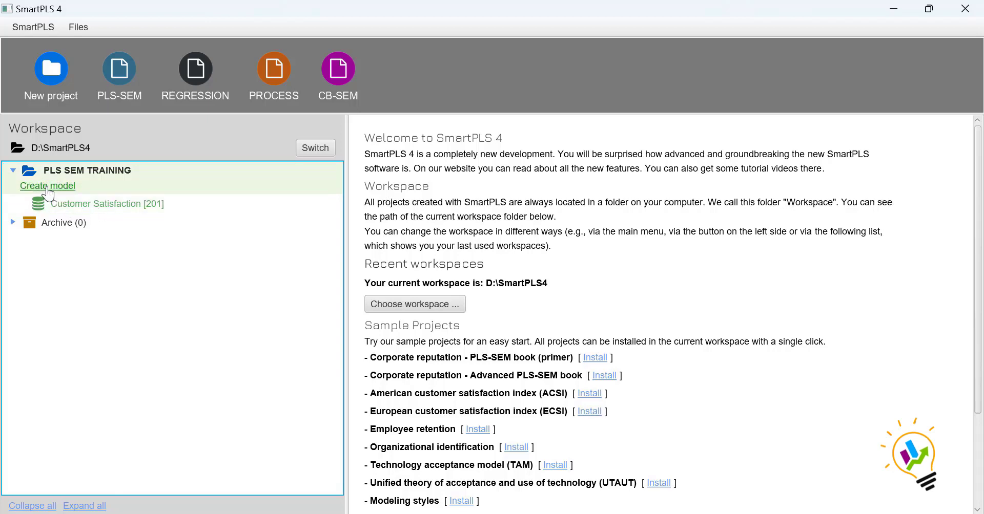
click(48, 189)
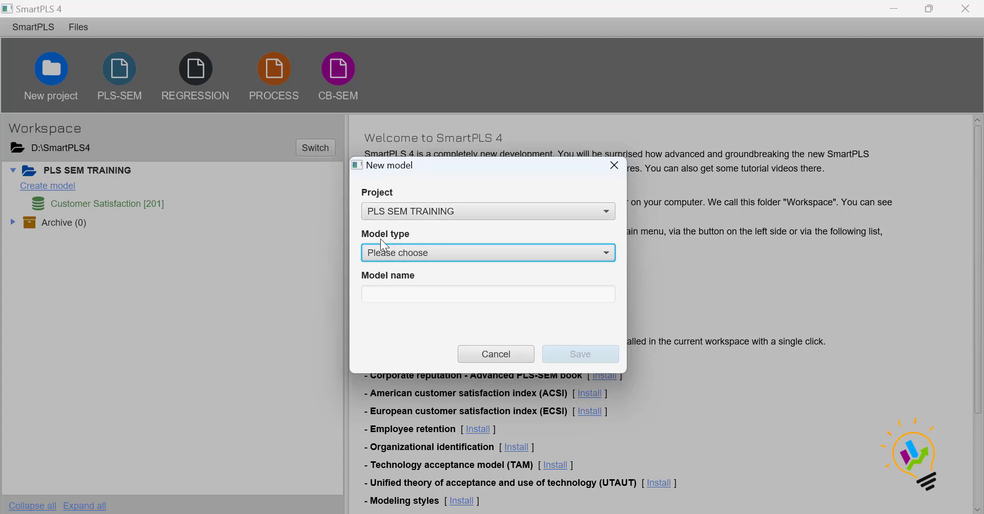
click(606, 252)
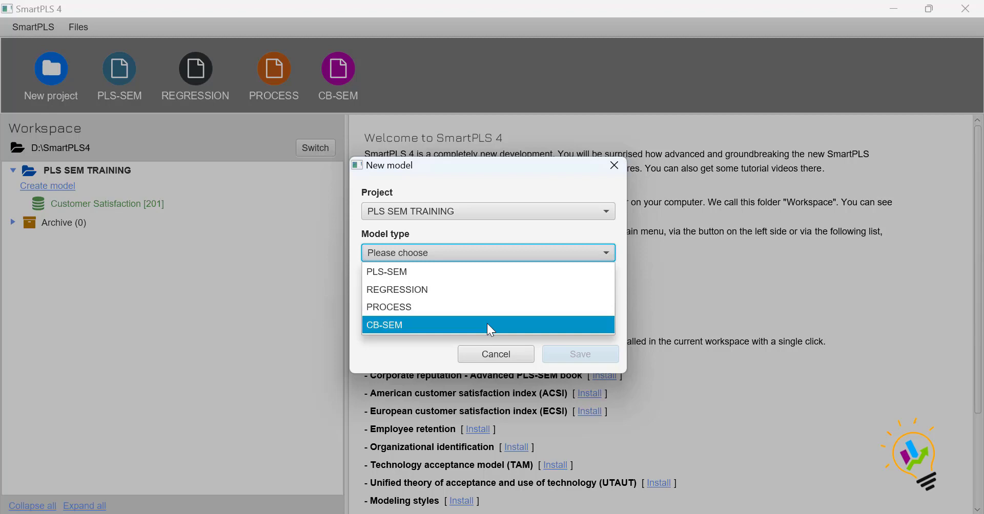
click(508, 275)
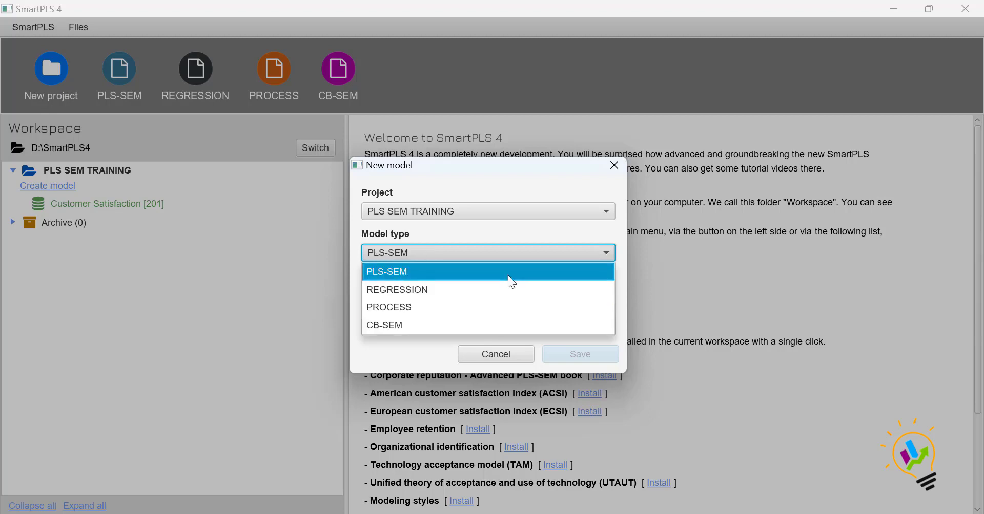
click(501, 294)
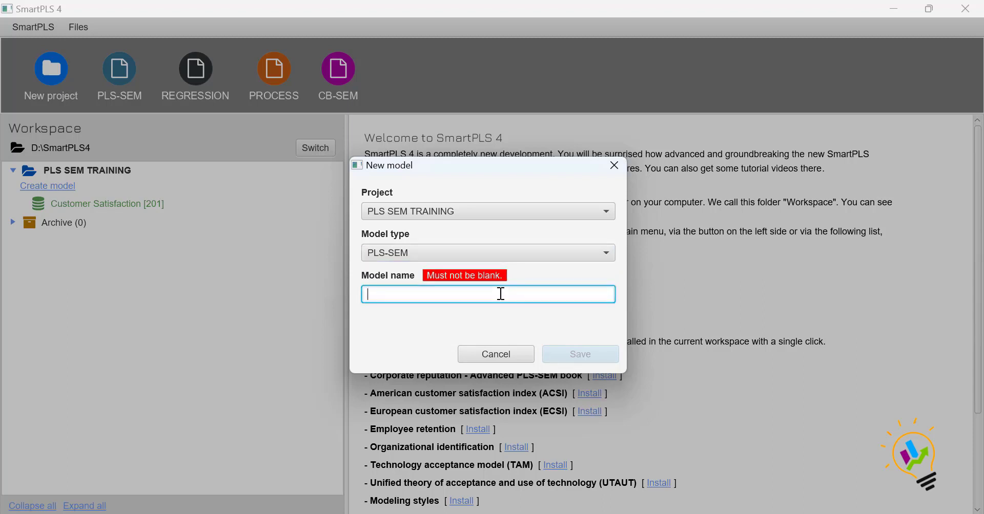
text(PLS)
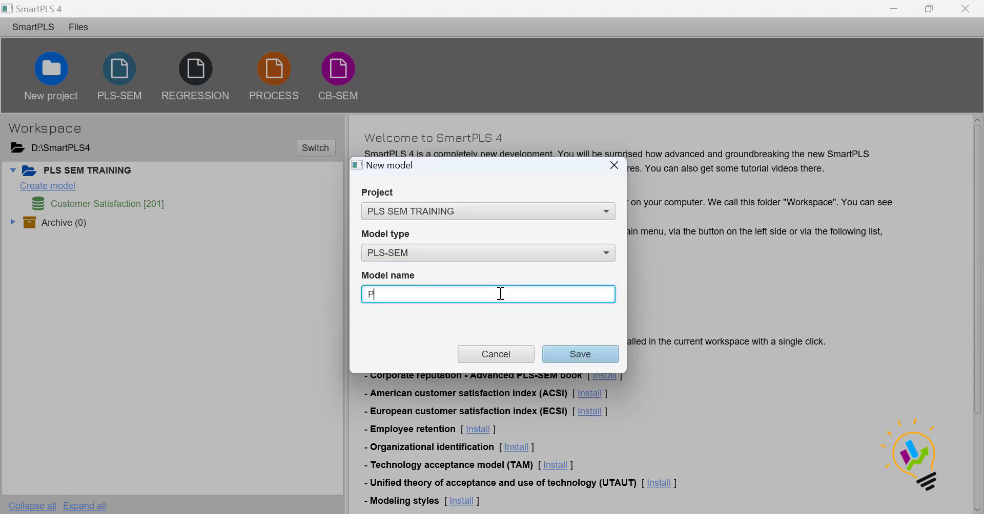
text( SEM MODEL1)
click(564, 353)
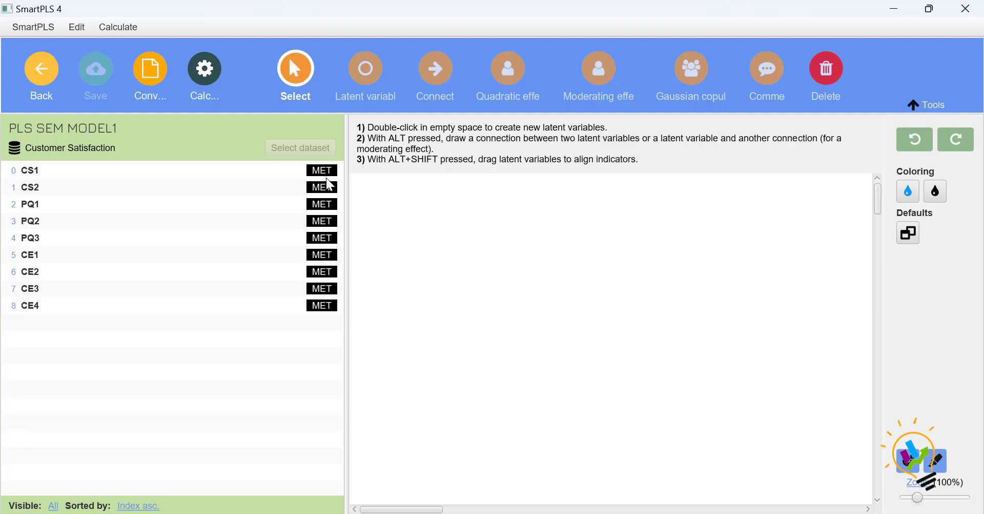
Add a latent variable named CS to the canvas with the indicators CS1 and CS2.
click(104, 175)
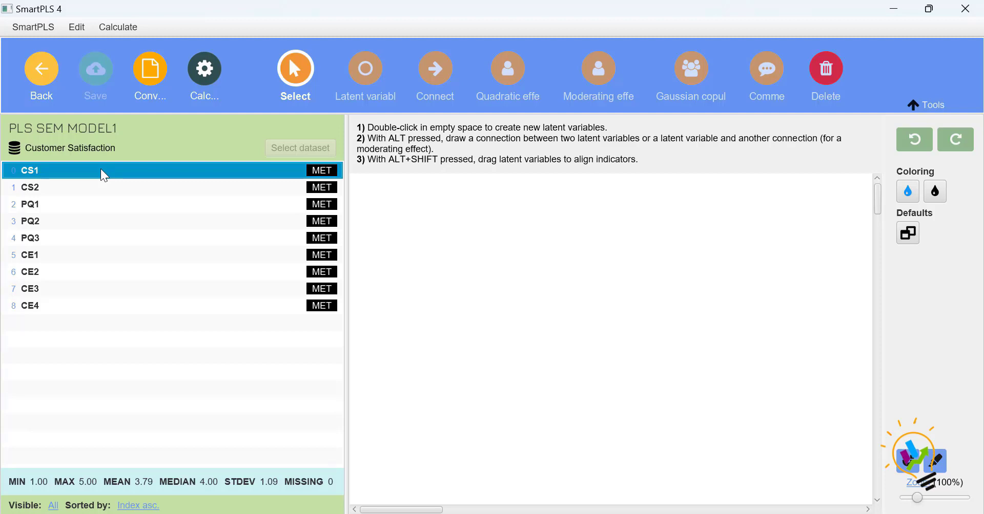
key(shift+Down)
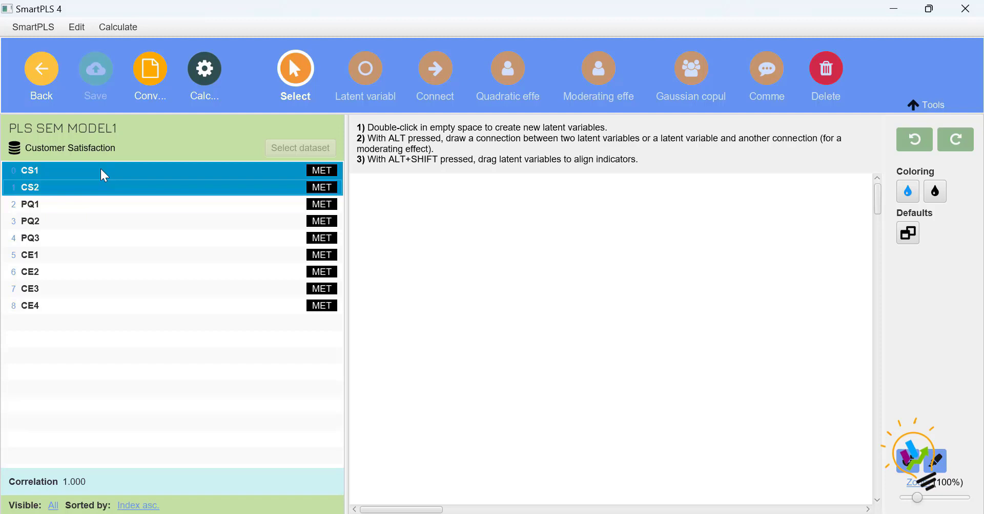
drag(100, 169, 438, 249)
drag(527, 263, 526, 263)
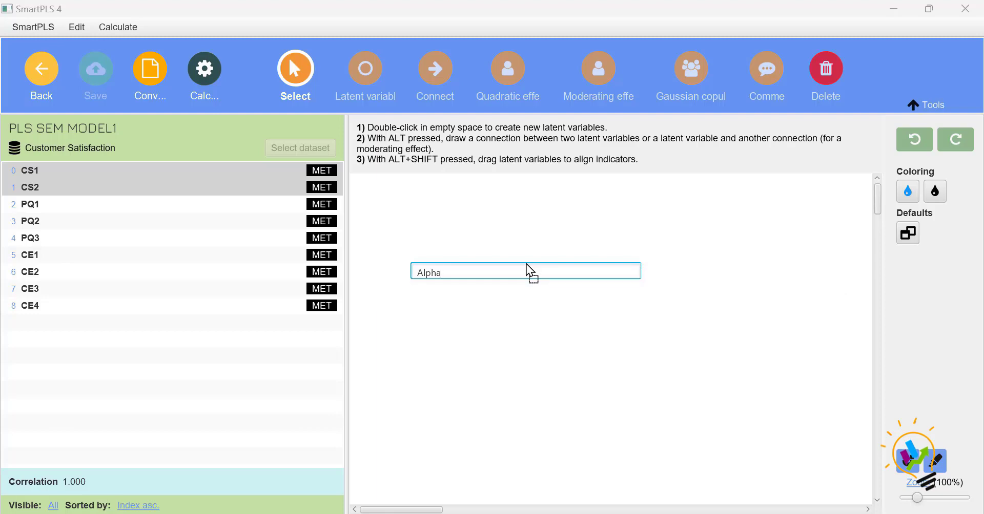
key(BackSpace)
key(BackSpace)
key(BackSpace)
key(BackSpace)
key(BackSpace)
text(CS)
key(Return)
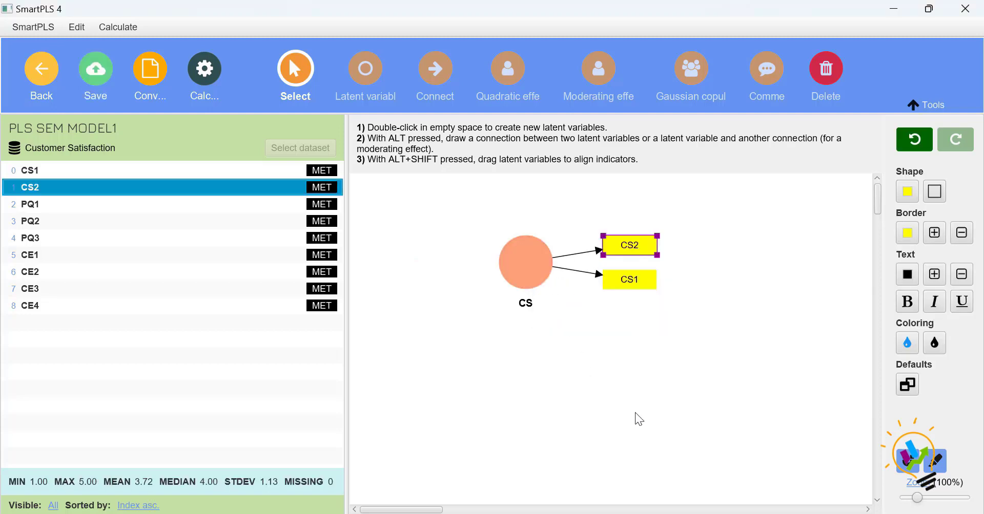
mouse_move(511, 239)
Add a latent variable named PQ below CS with the indicators PQ1, PQ2 and PQ3.
click(65, 209)
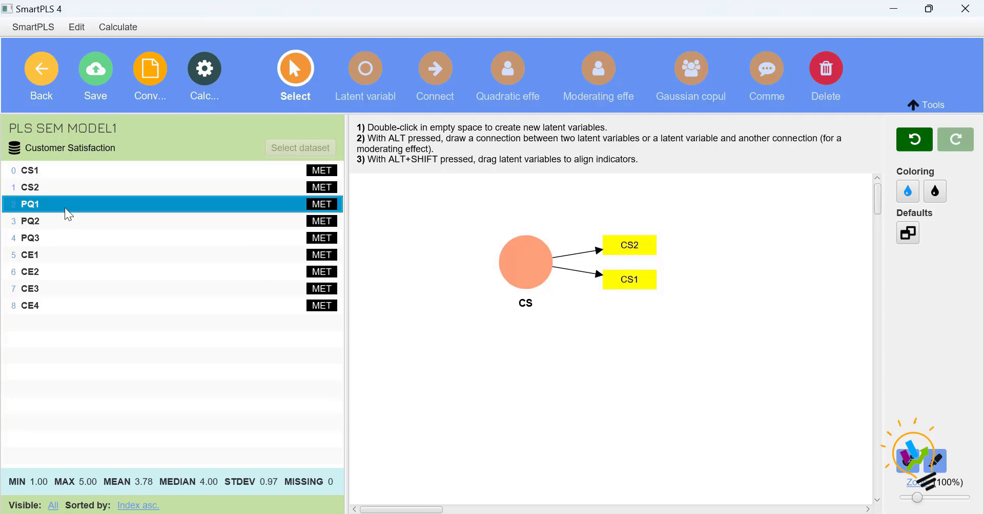
key(shift+Down)
key(shift+Down)
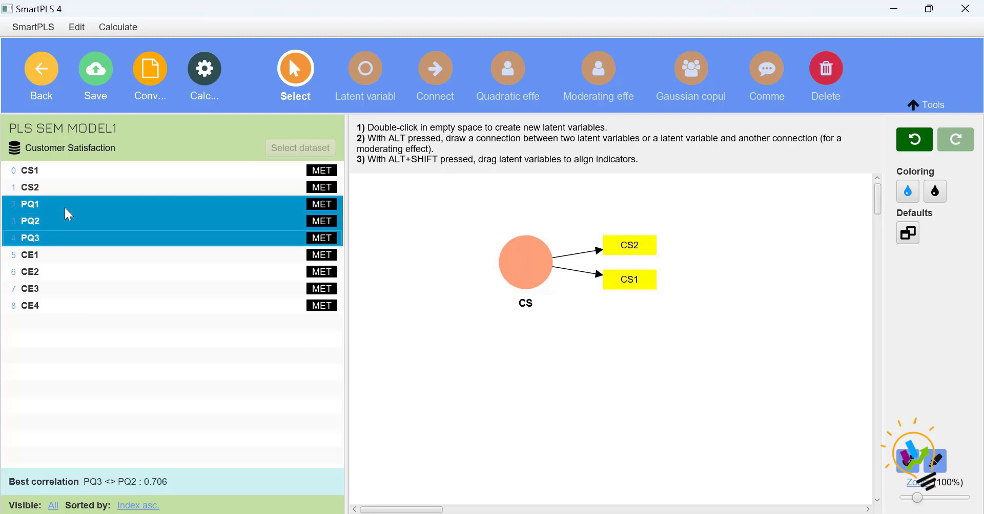
drag(63, 206, 499, 367)
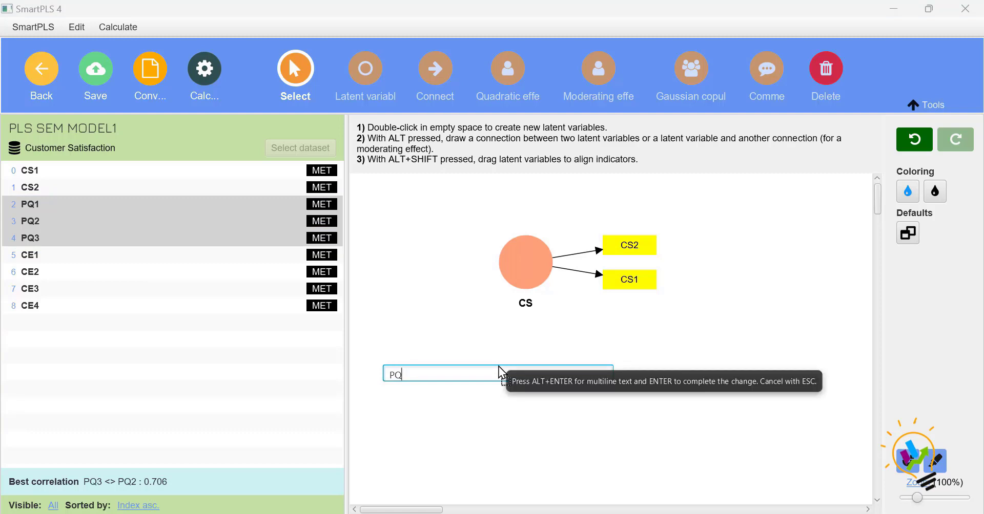
key(Return)
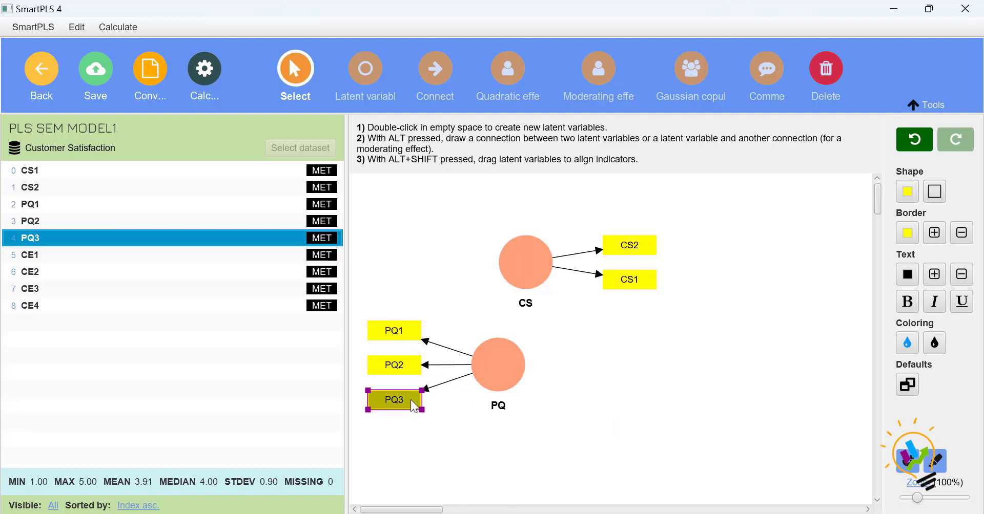
Add a latent variable named CE beside PQ with the indicators CE1, CE2, CE3 and CE4.
click(68, 263)
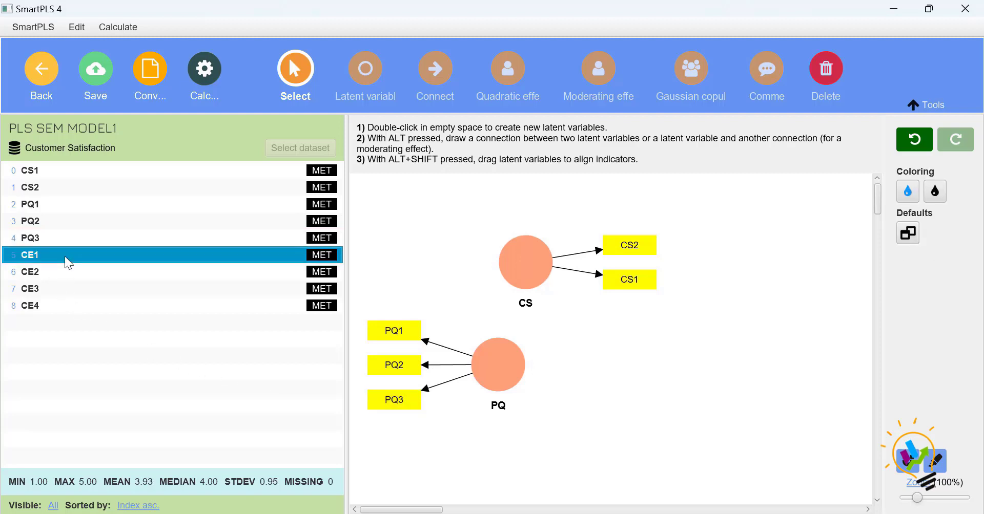
key(shift+Down)
key(shift+Down)
key(shift+Down)
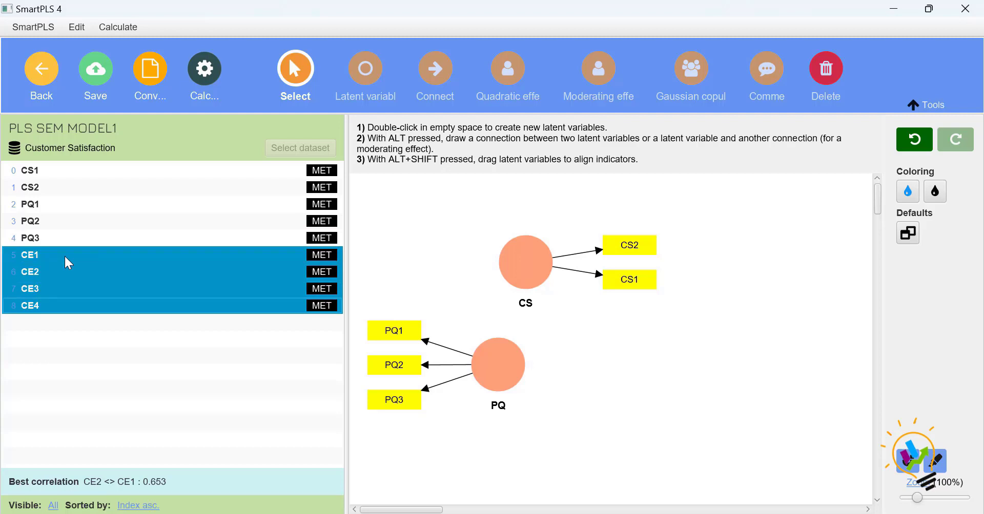
drag(65, 258, 620, 363)
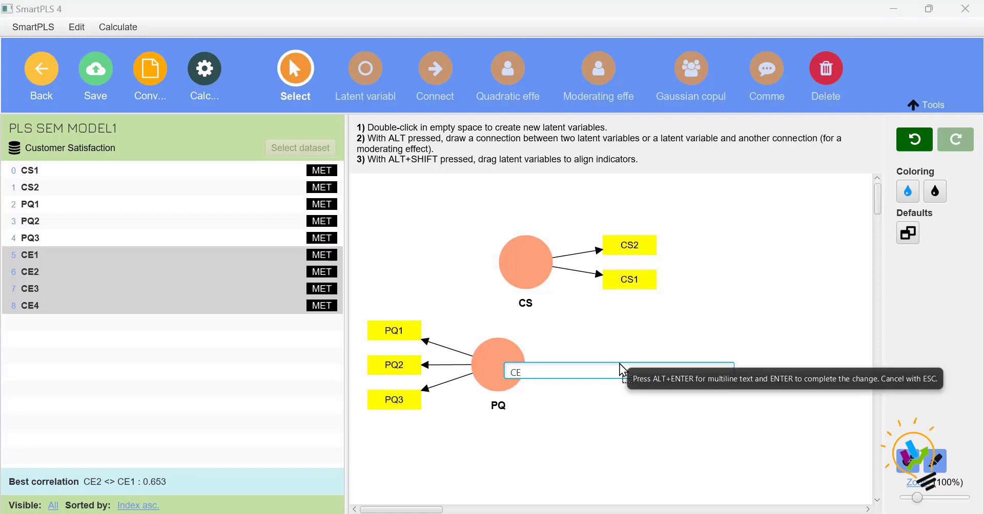
key(Return)
click(572, 449)
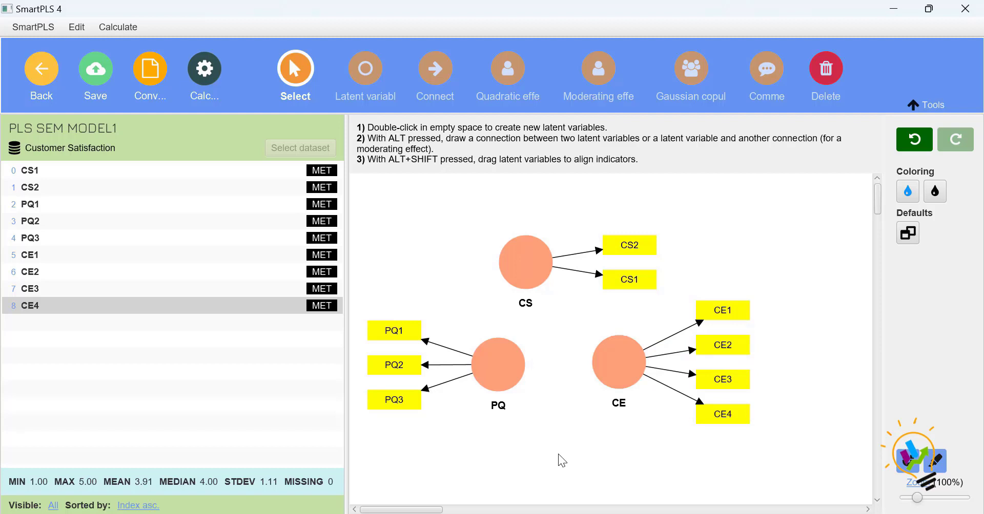
Move the CS latent variable together with its indicators CS1 and CS2 to the right of the CE construct.
mouse_move(526, 277)
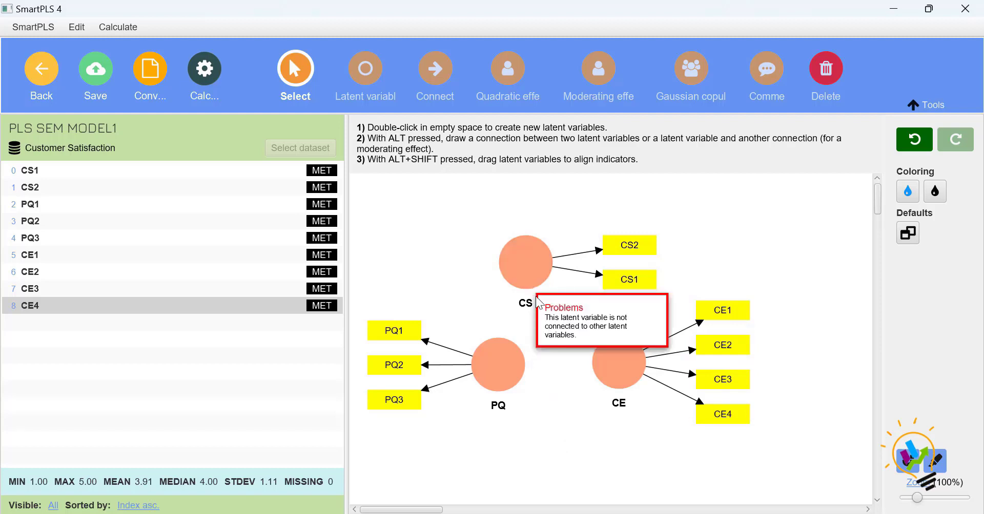
mouse_move(632, 383)
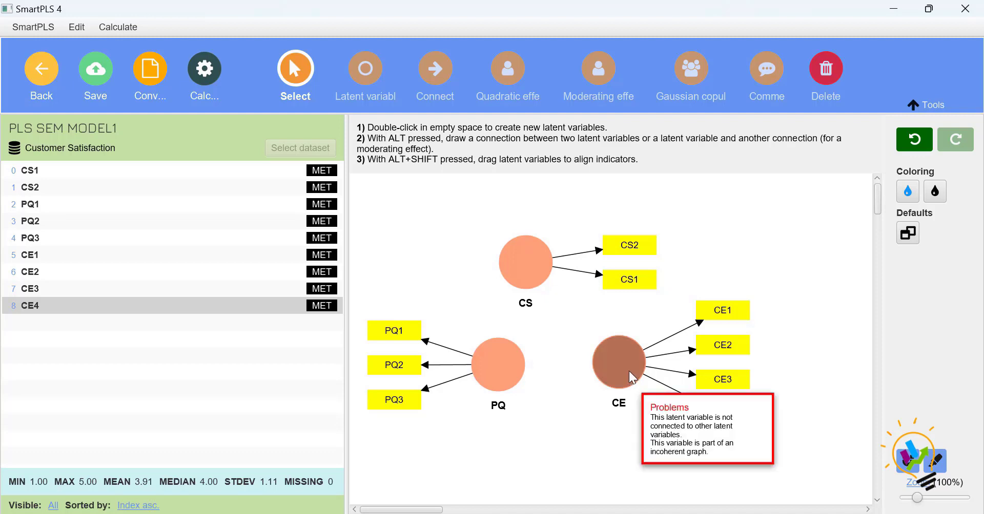
mouse_move(513, 368)
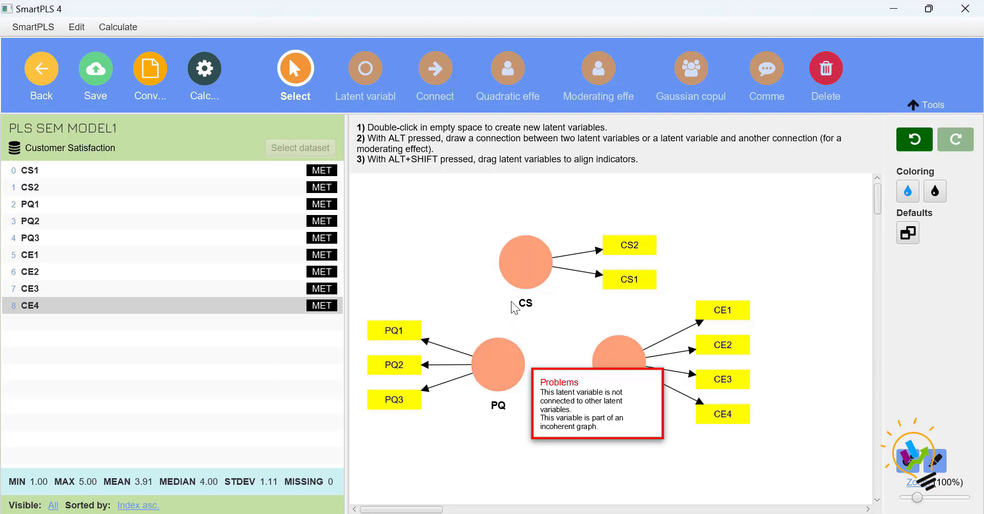
click(516, 274)
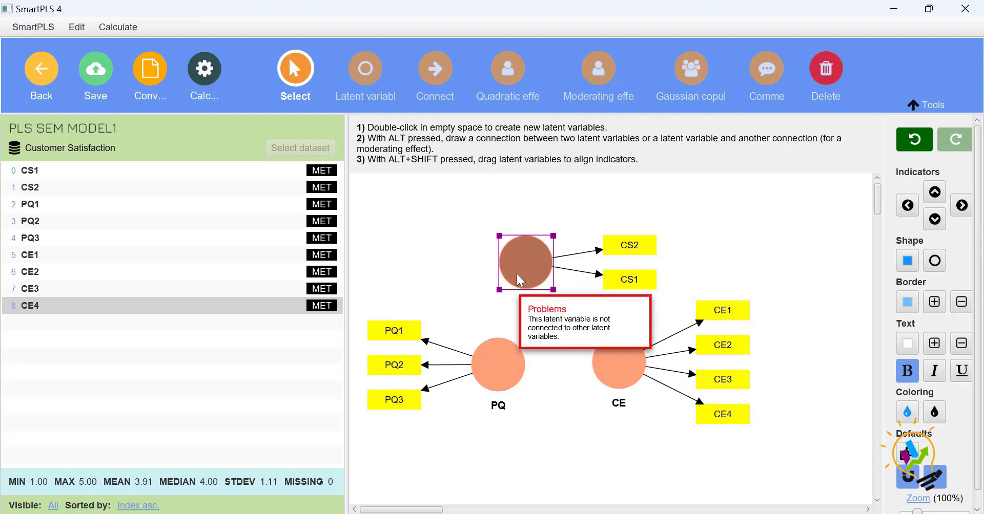
ctrl+click(631, 250)
ctrl+click(634, 276)
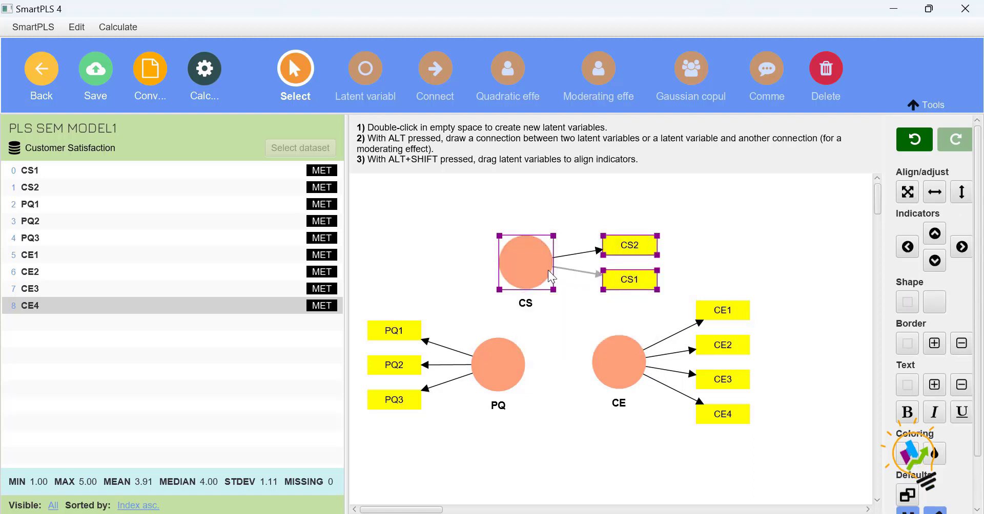
drag(540, 267, 814, 351)
Move the CE latent variable with its four indicators above PQ and place the indicators on its left side.
click(610, 375)
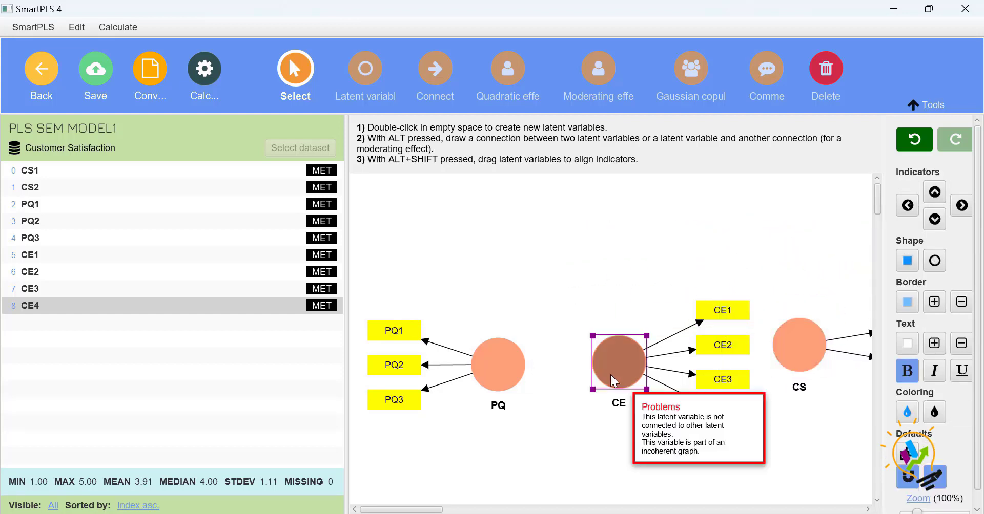
ctrl+click(725, 416)
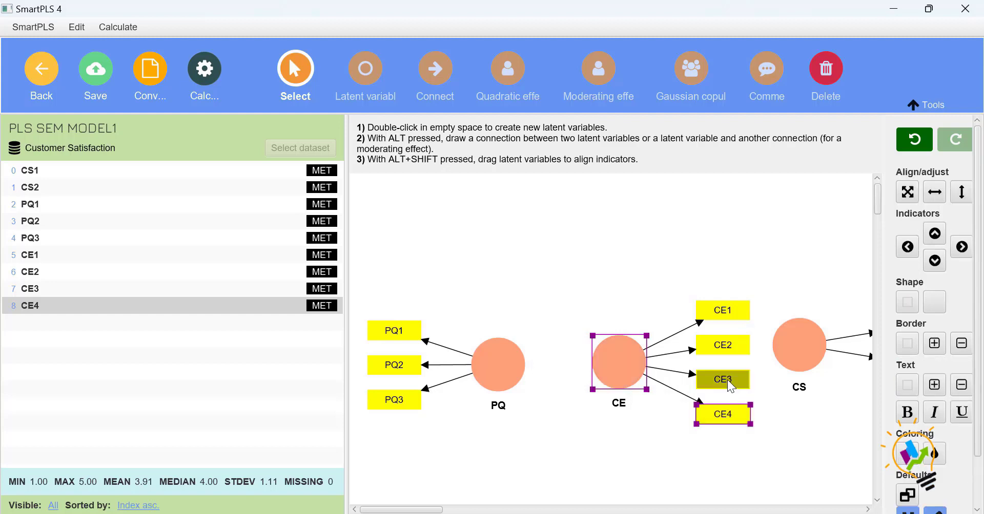
ctrl+click(728, 381)
ctrl+click(728, 348)
ctrl+click(729, 311)
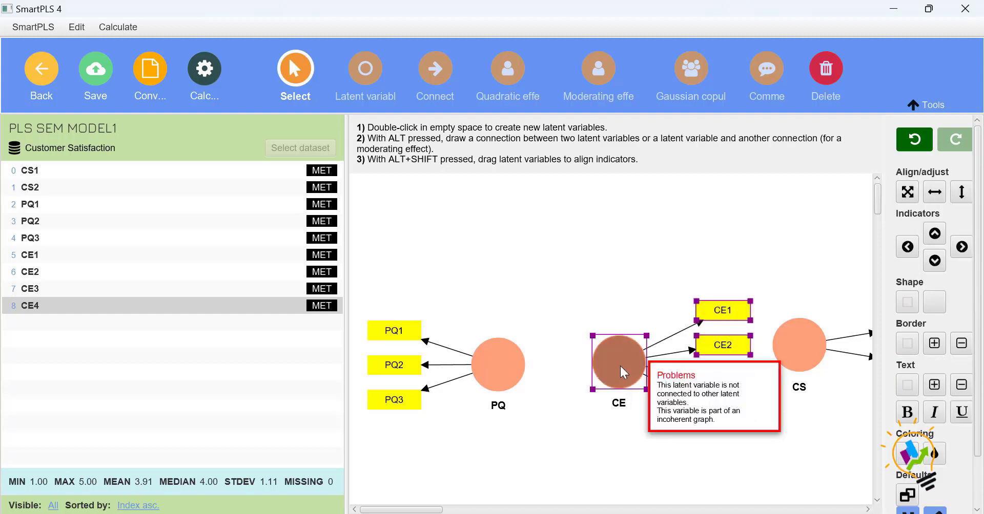
drag(620, 364, 506, 248)
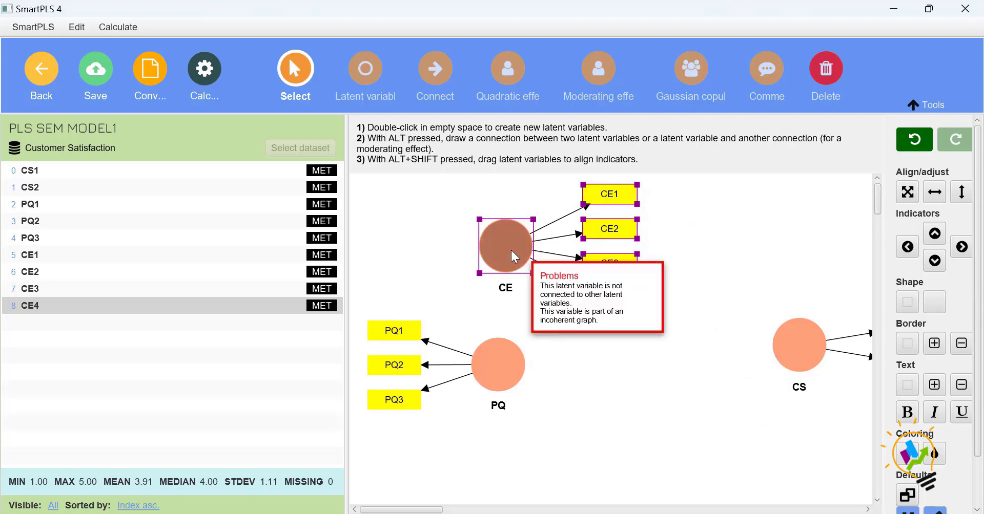
click(907, 248)
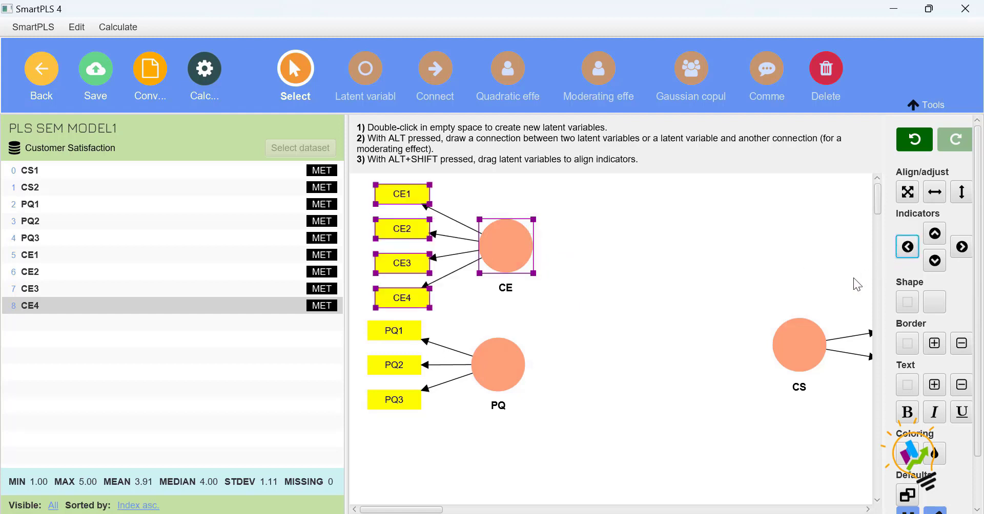
click(584, 303)
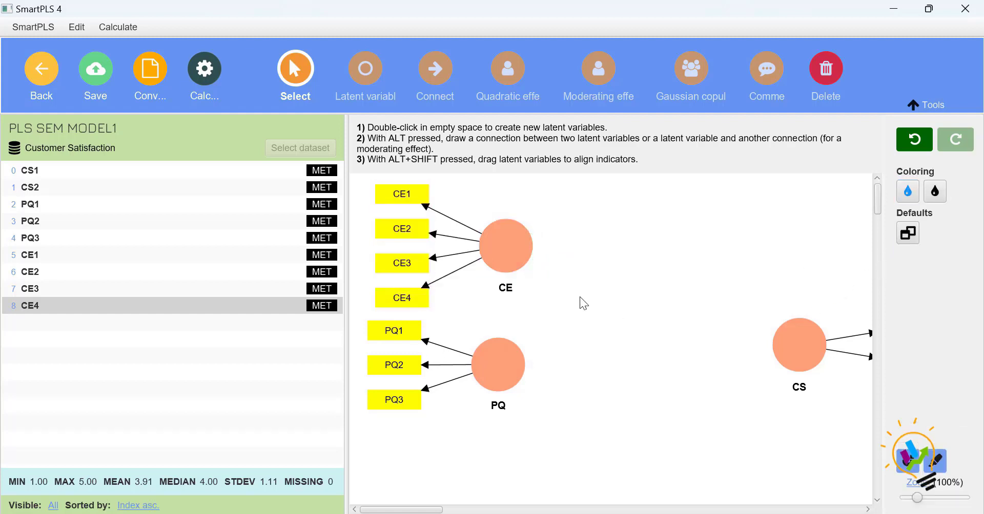
Move CS with its two indicators closer to CE and PQ, centred between their heights.
click(777, 342)
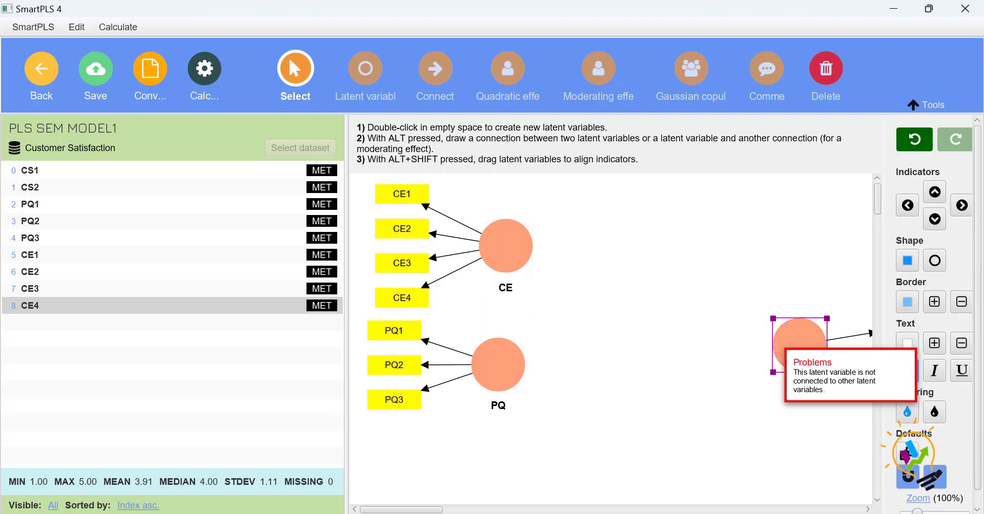
drag(430, 511, 452, 511)
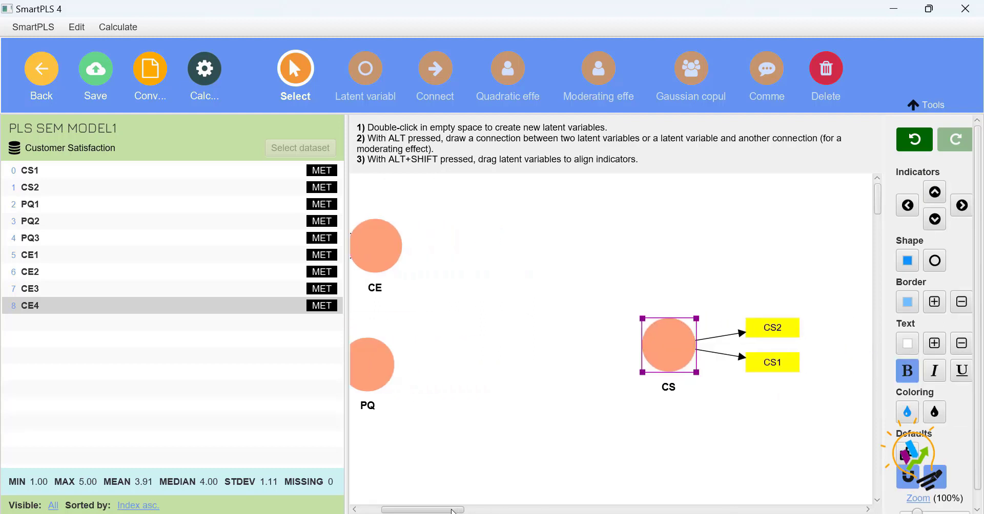
ctrl+click(770, 333)
ctrl+click(767, 364)
drag(658, 350, 512, 308)
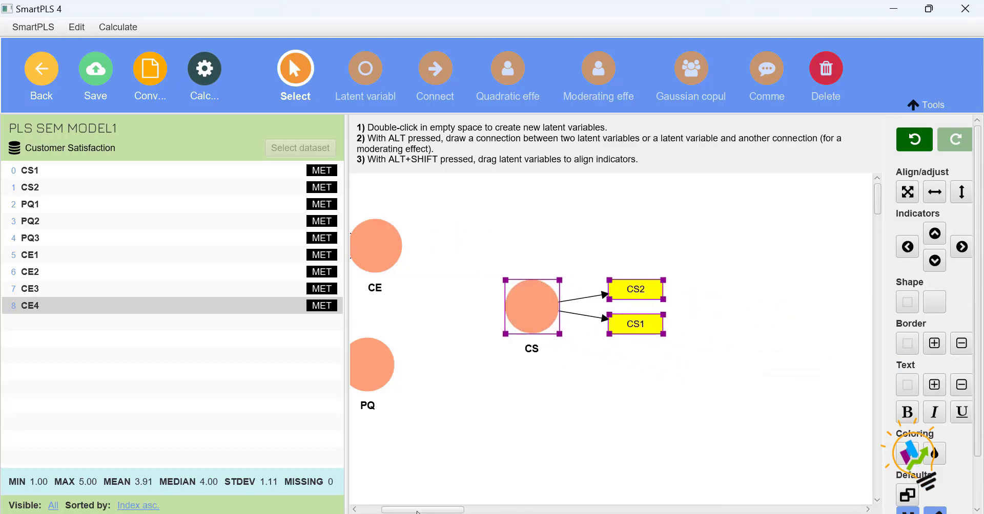
drag(417, 511, 395, 510)
click(745, 436)
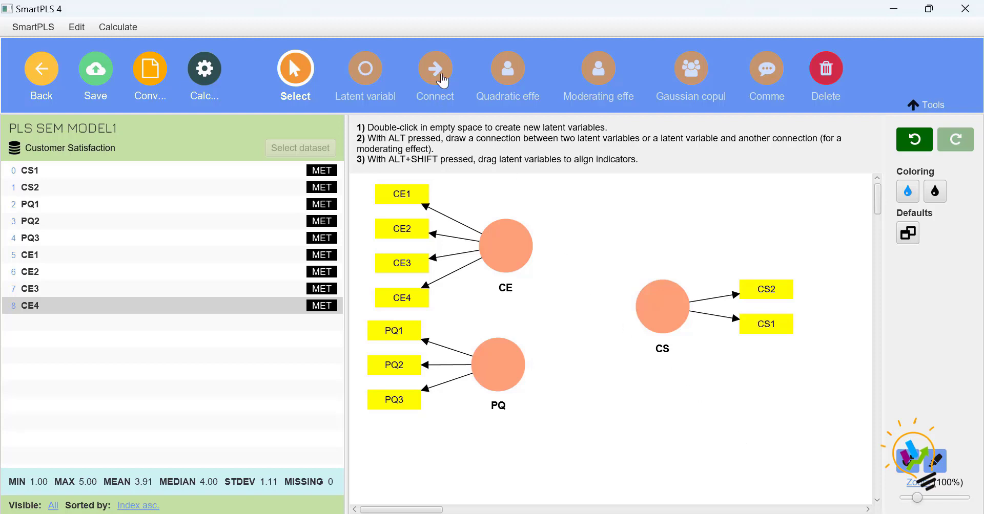
Connect CE to CS and PQ to CS with path arrows and save the model.
click(443, 81)
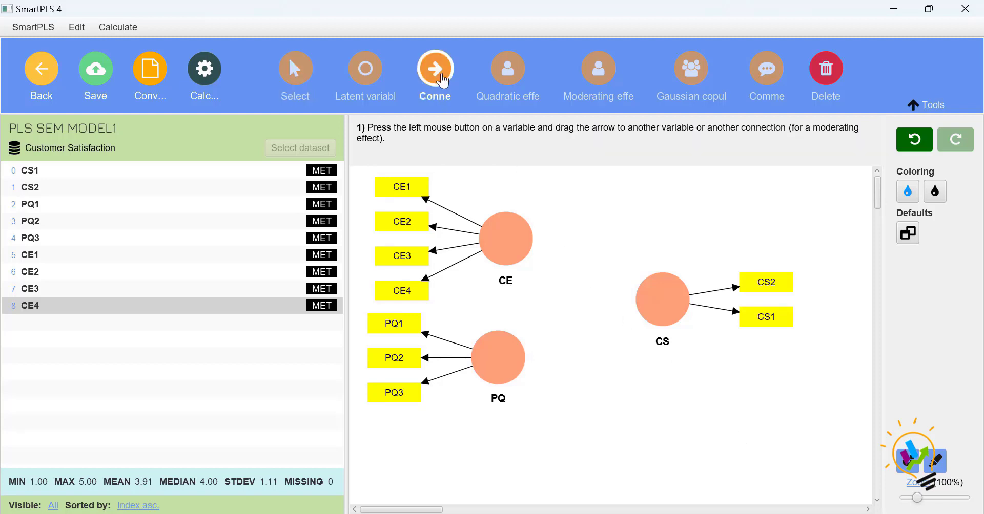
drag(518, 245, 582, 266)
drag(582, 264, 638, 289)
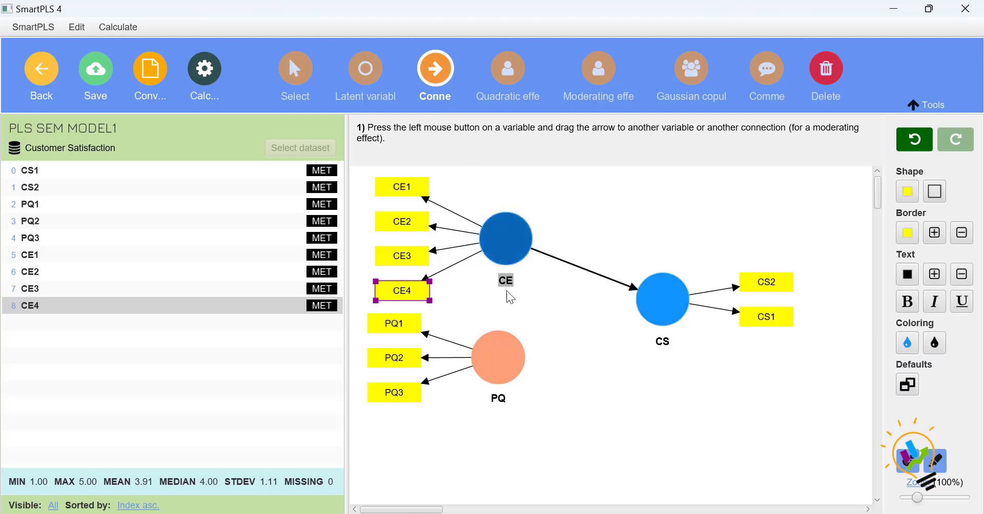
drag(513, 353, 643, 315)
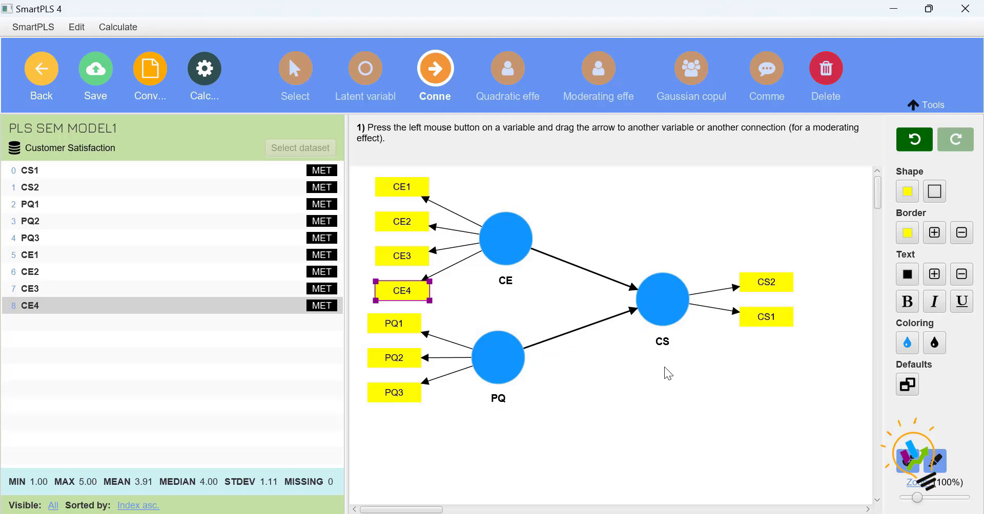
click(100, 77)
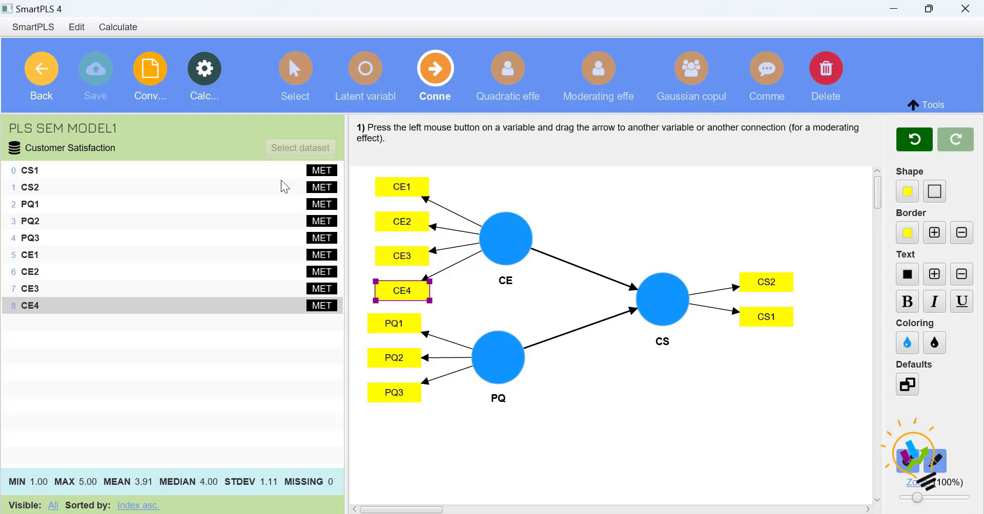
Run the PLS-SEM algorithm with the Path weighting scheme, Standardized results and Default initial weight, opening the report.
click(206, 72)
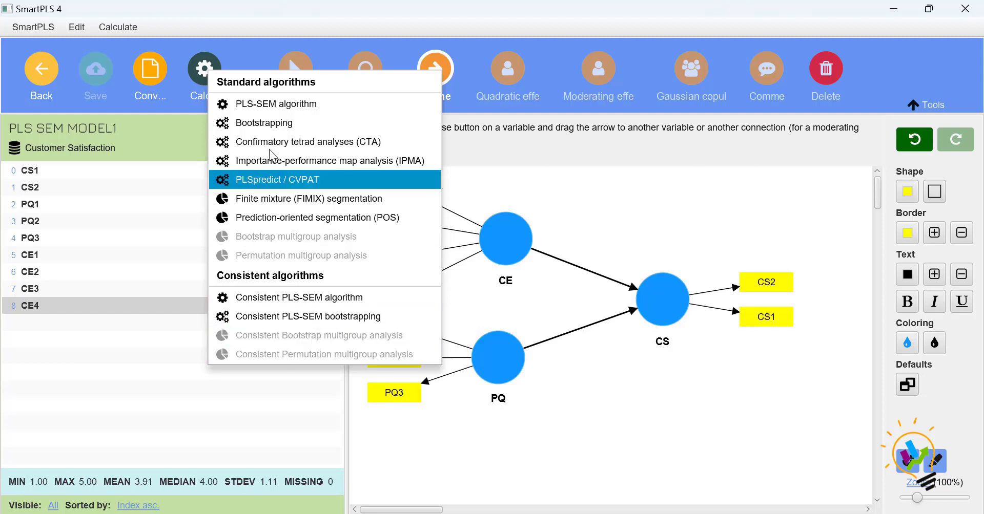
click(290, 108)
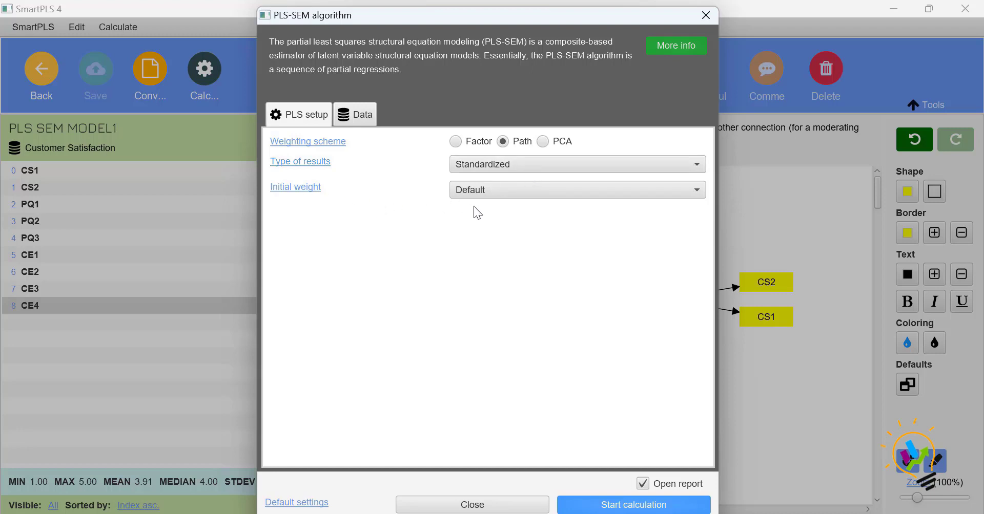
drag(590, 17, 590, 5)
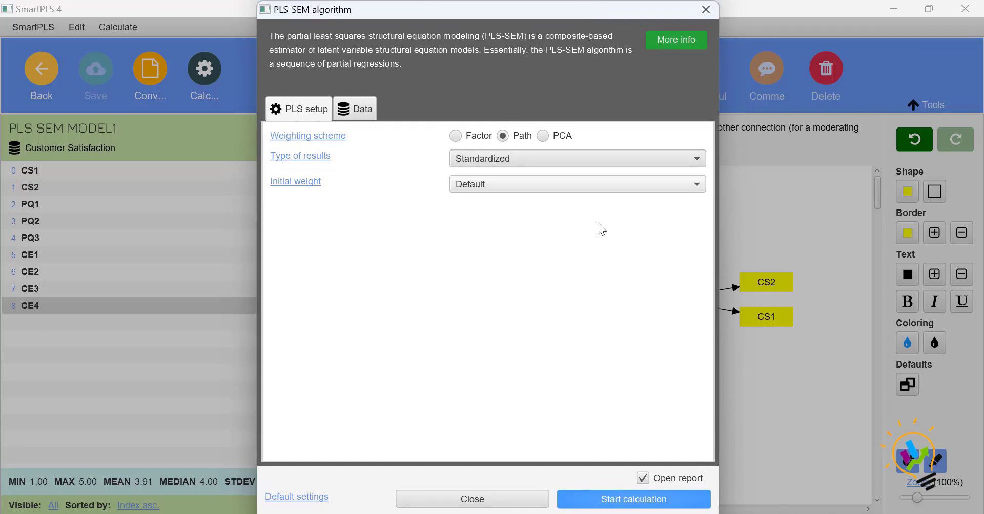
click(624, 504)
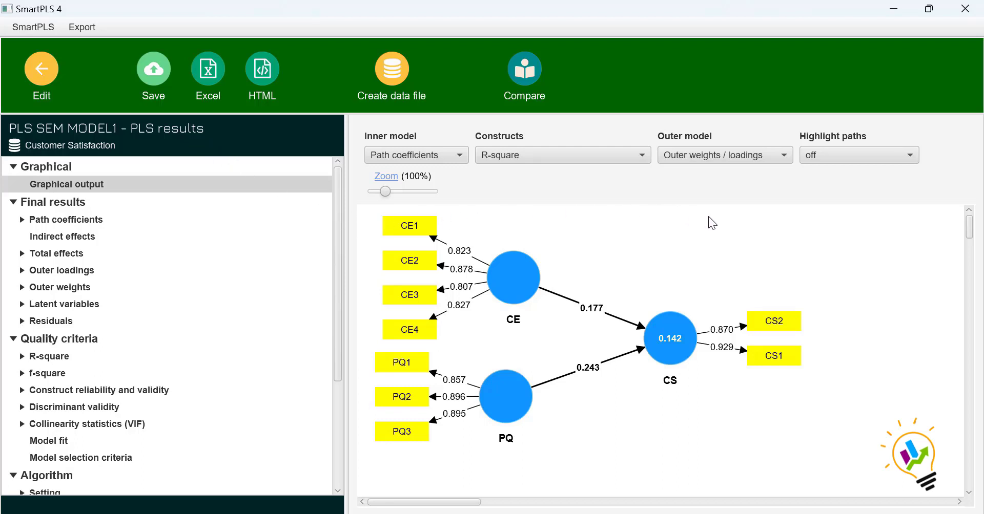
Examine the path coefficients of the PLS results as a matrix and as a list.
mouse_move(512, 369)
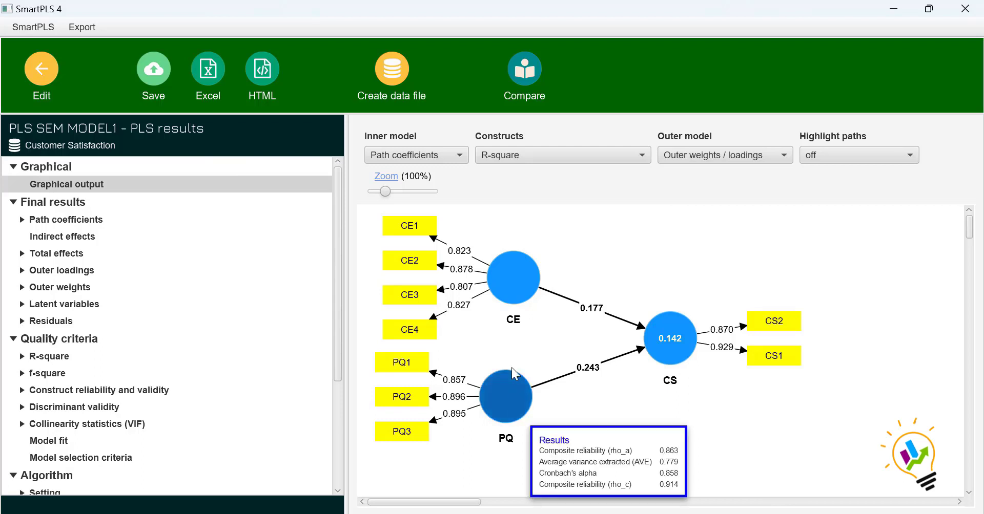
mouse_move(669, 346)
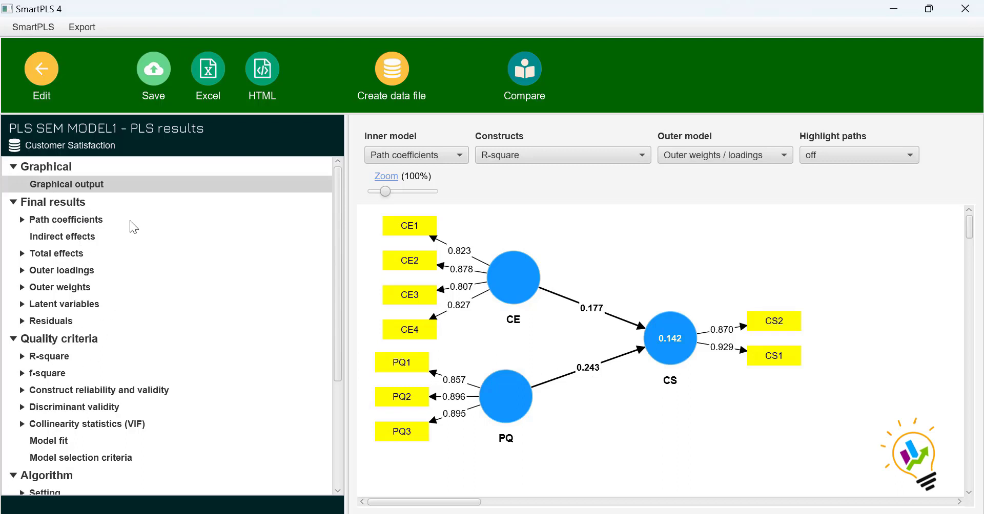
click(74, 220)
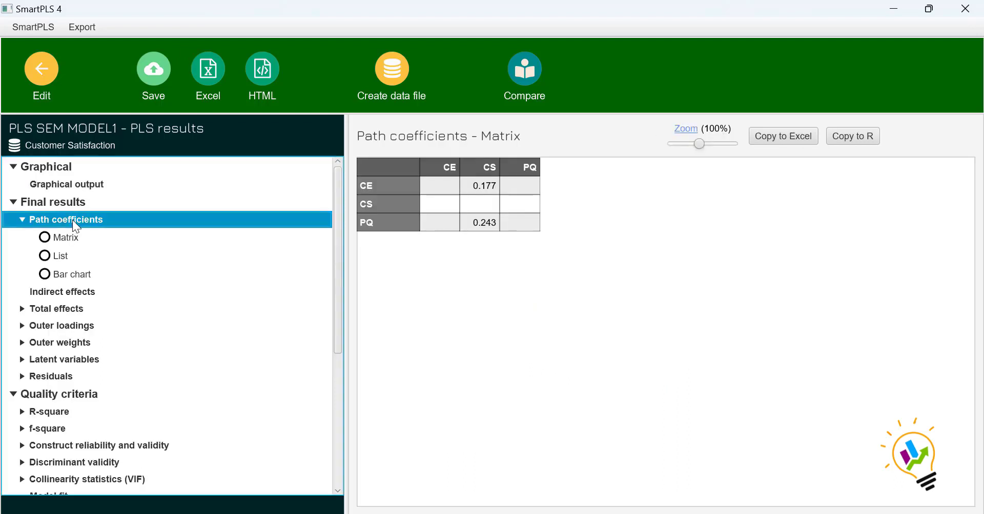
click(61, 256)
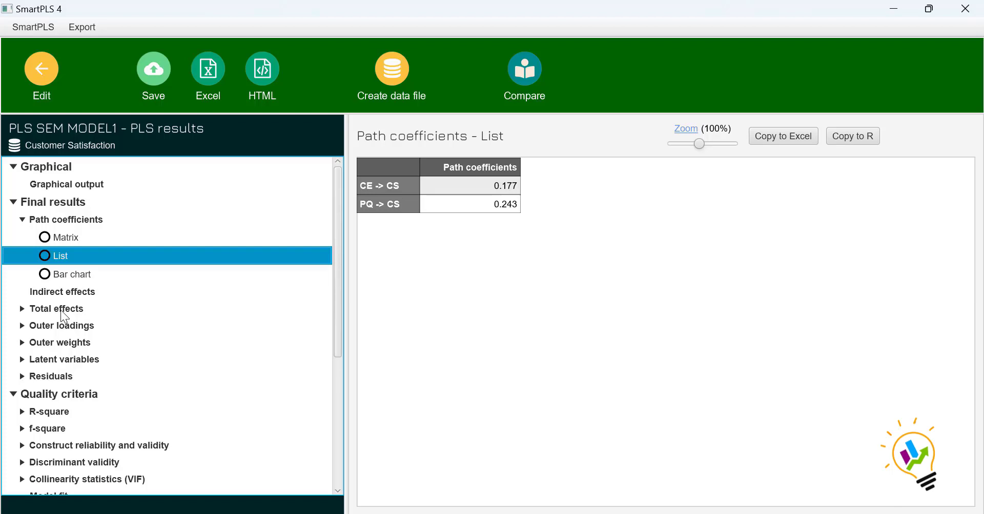
Examine the outer loadings as matrix and list, and the outer weights as a list.
click(42, 332)
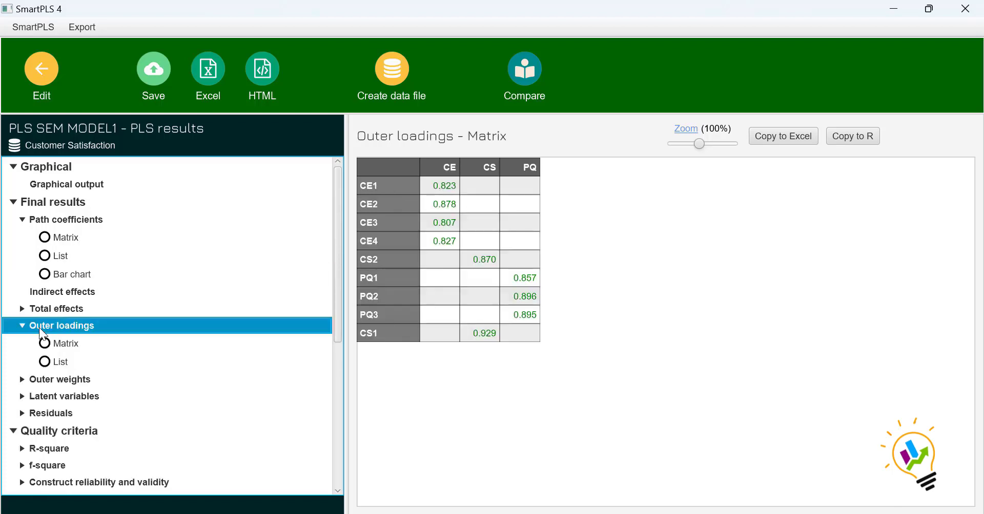
click(57, 363)
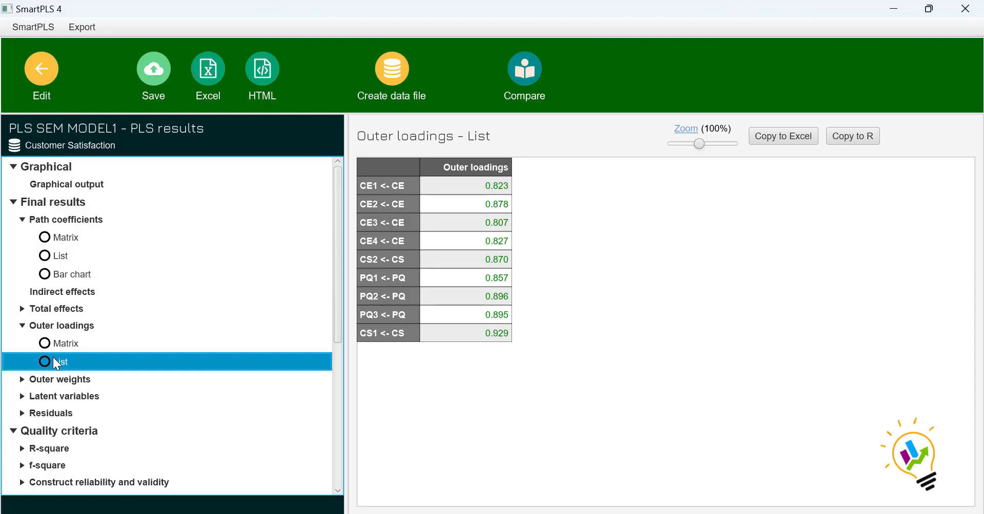
click(20, 380)
click(44, 416)
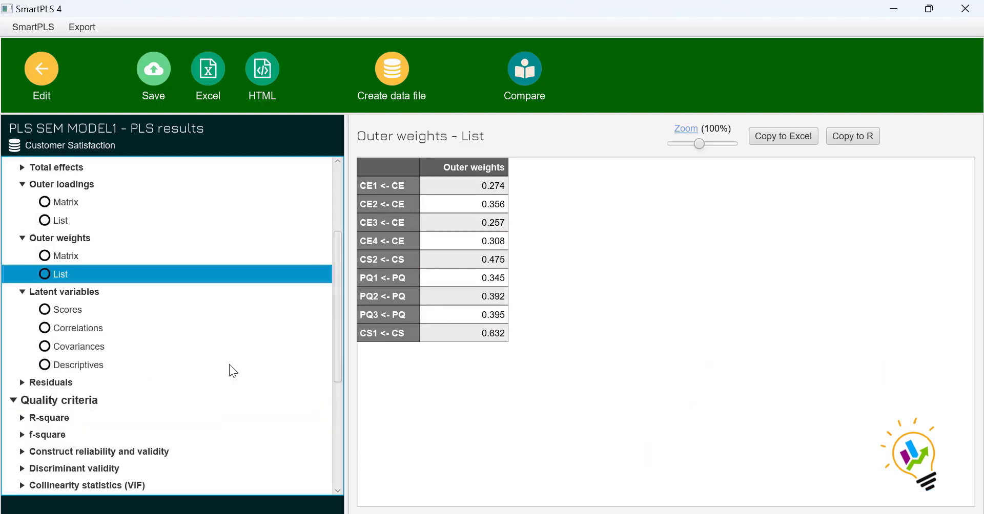
Examine the R-square overview among the quality criteria.
scroll(233, 371, down, 1)
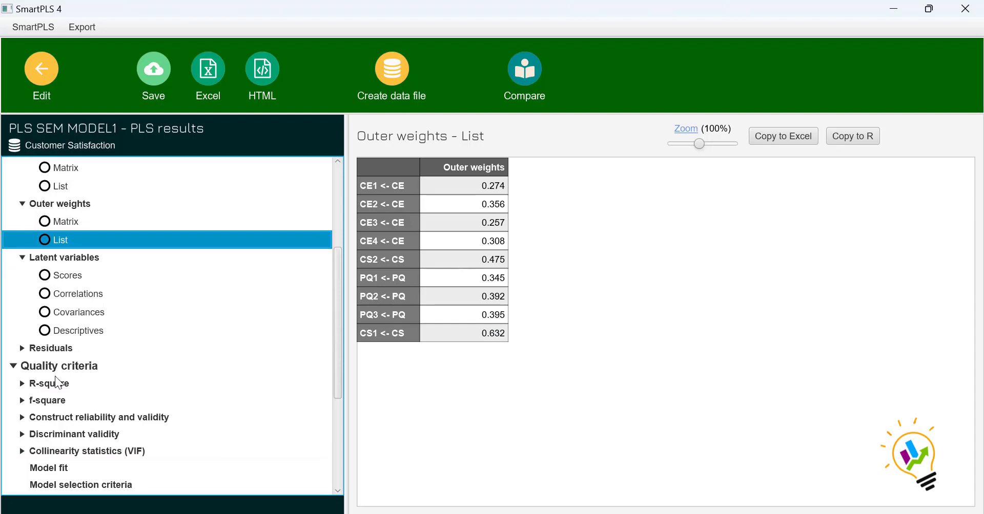
click(22, 383)
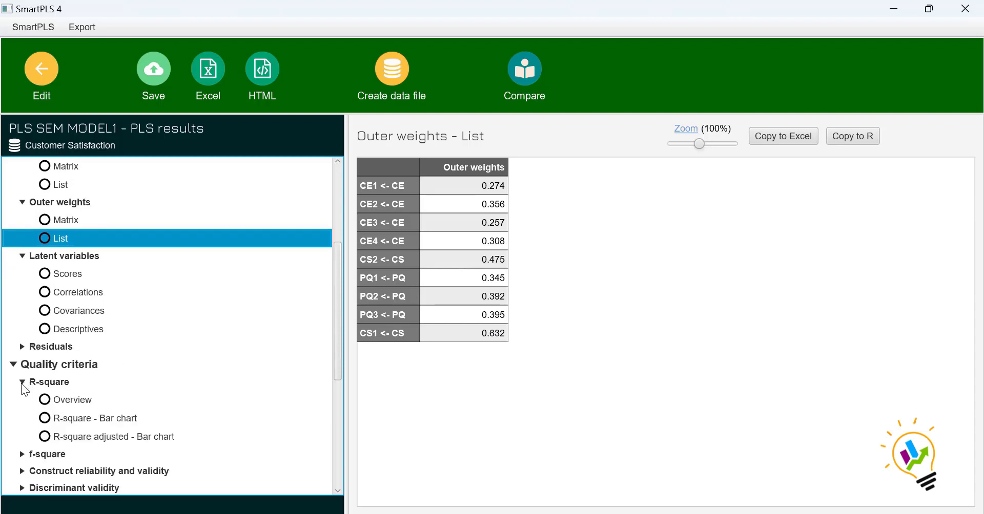
click(86, 400)
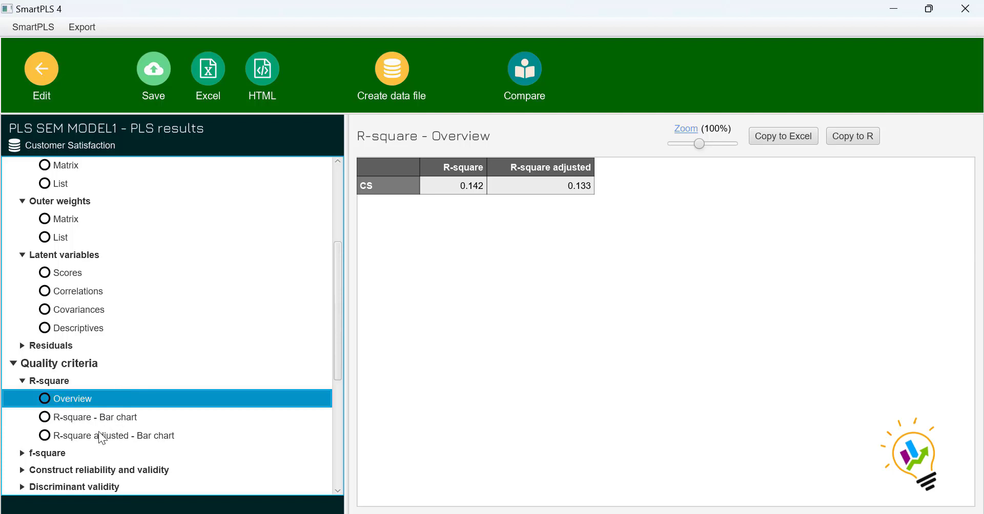
Examine the f-square effect sizes as a matrix and as a list.
click(50, 453)
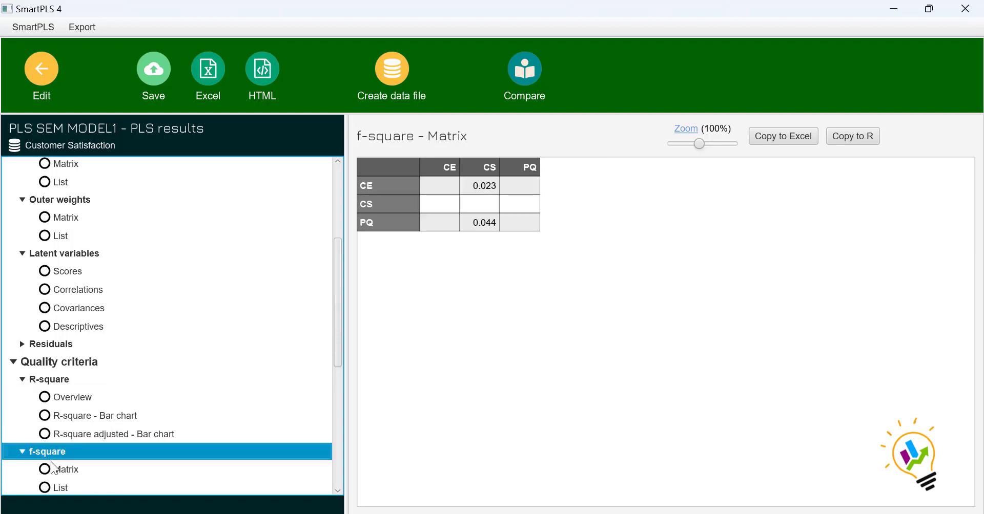
scroll(154, 446, down, 2)
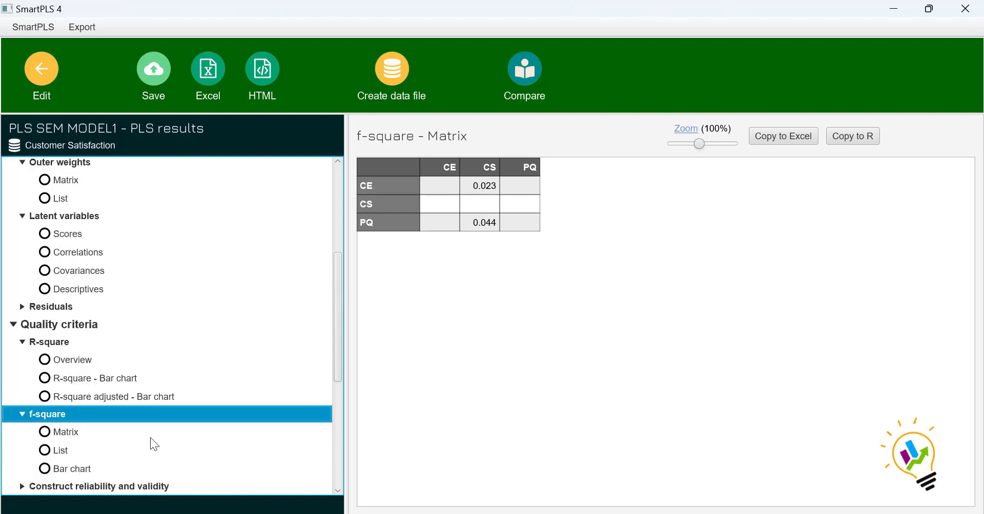
click(53, 450)
click(466, 185)
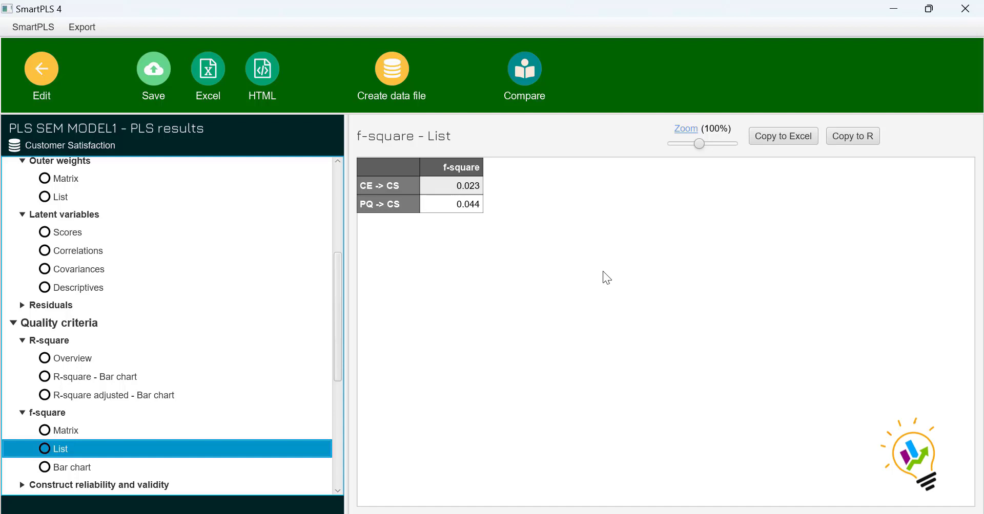
Examine the construct reliability and validity overview, including Cronbach's alpha, composite reliability and average variance extracted (AVE).
scroll(199, 300, up, 1)
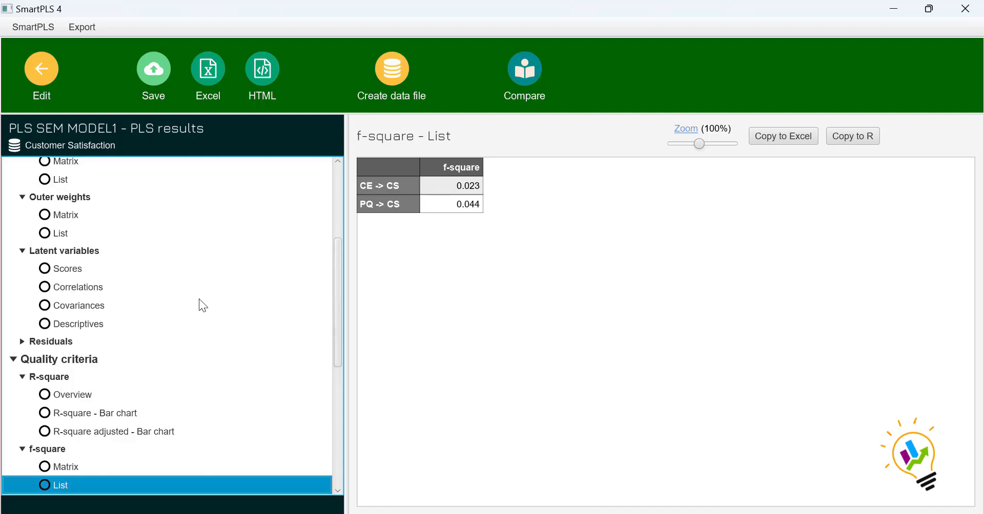
scroll(199, 300, down, 3)
scroll(200, 300, down, 1)
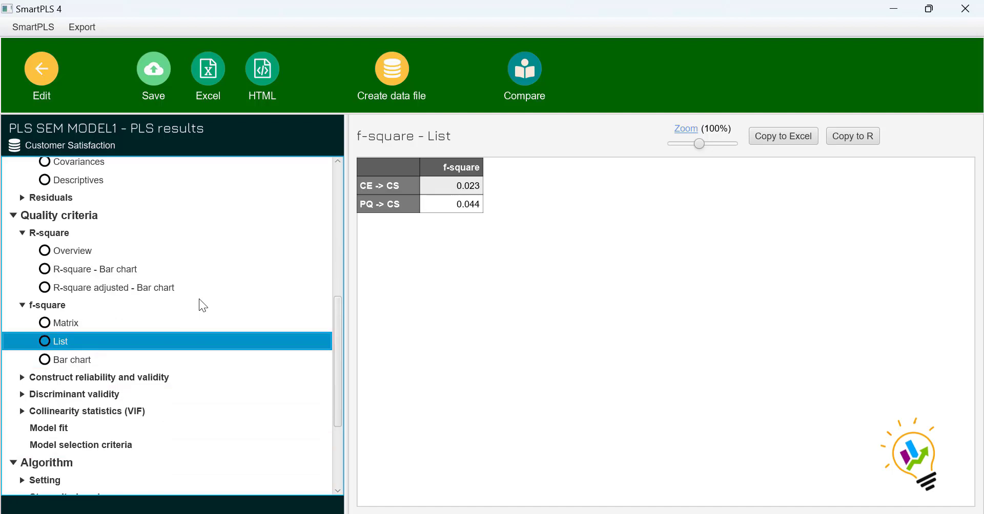
click(22, 377)
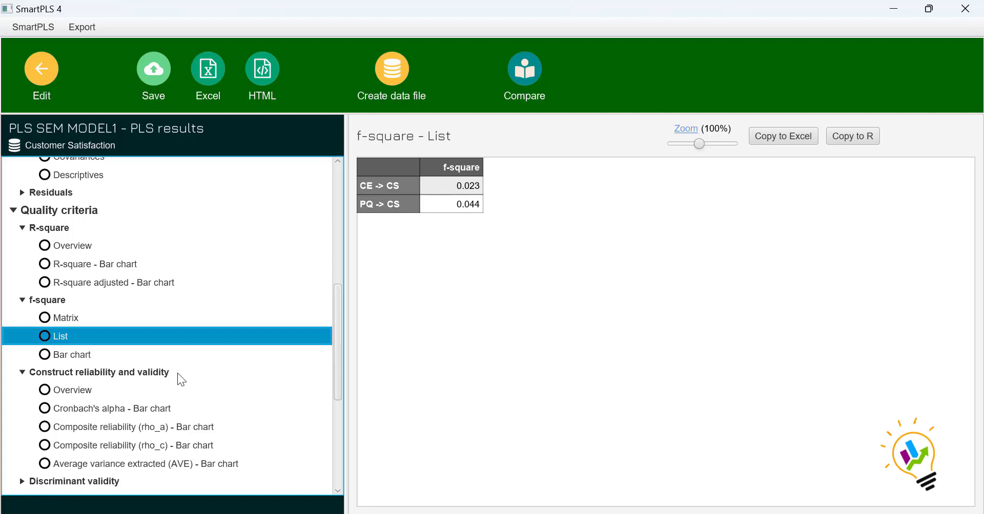
click(72, 391)
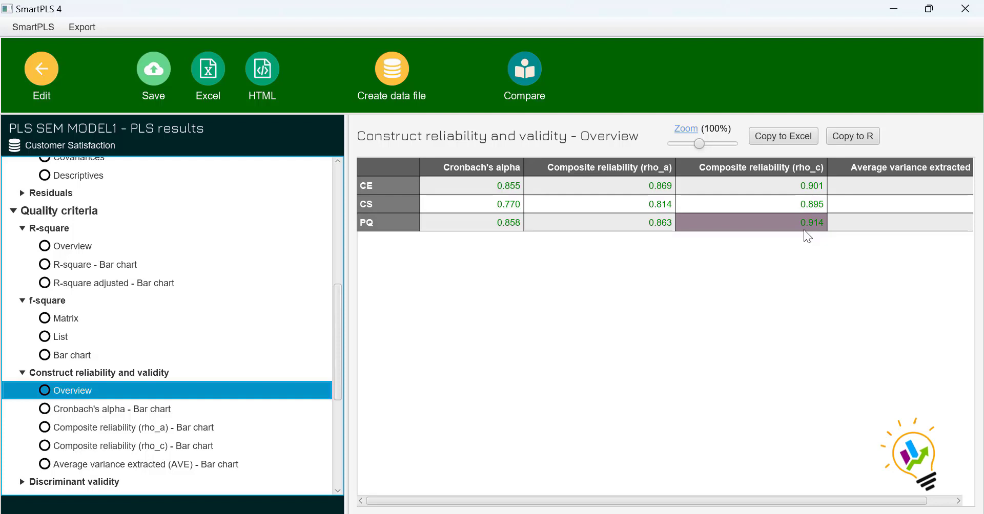
click(958, 501)
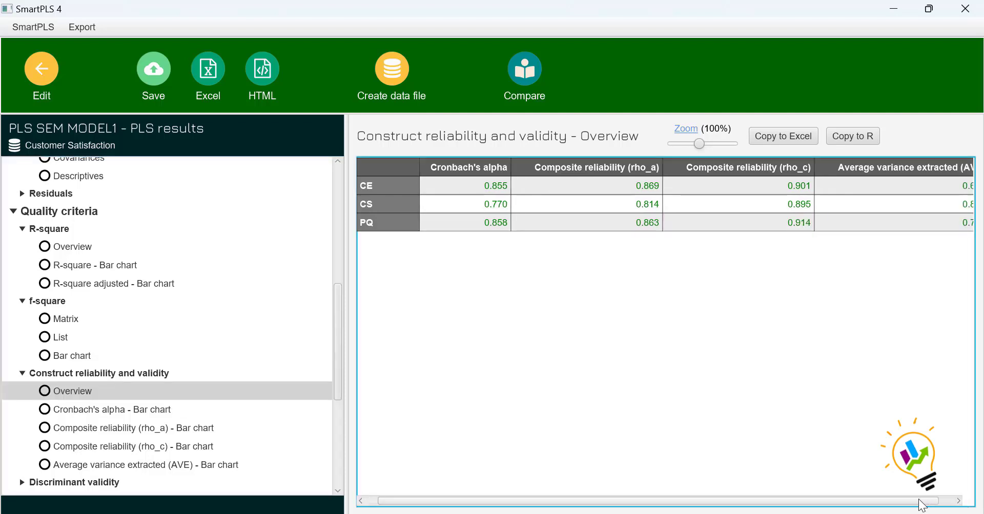
drag(918, 500, 935, 505)
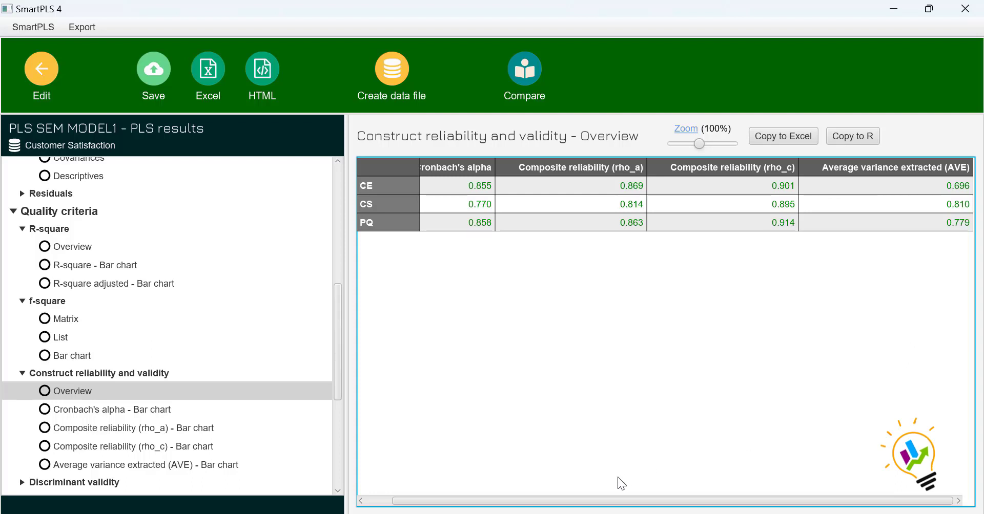
Examine discriminant validity through the heterotrait-monotrait ratio (HTMT) matrix and the Fornell-Larcker criterion.
click(101, 481)
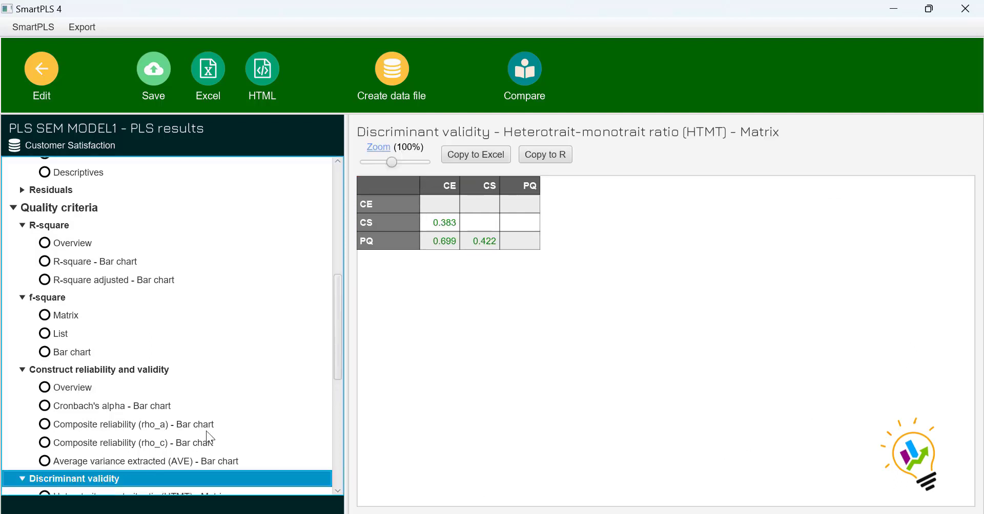
drag(334, 359, 334, 432)
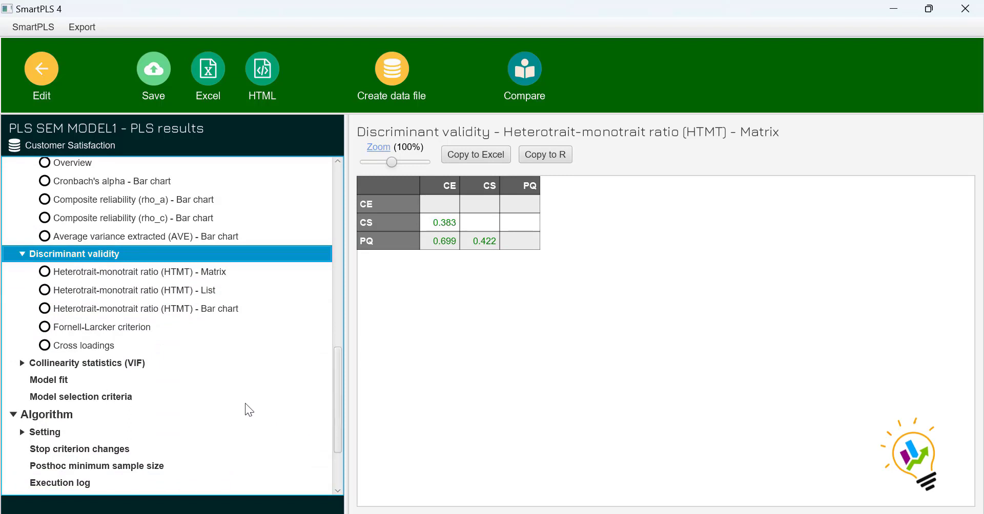
click(103, 329)
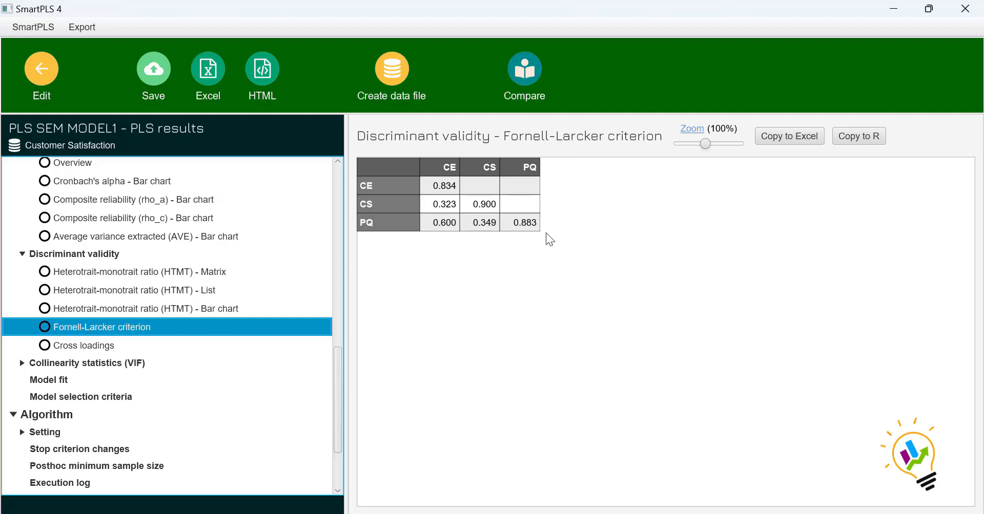
Examine the collinearity statistics (VIF) lists for the outer and inner models, and the model fit indices.
click(83, 362)
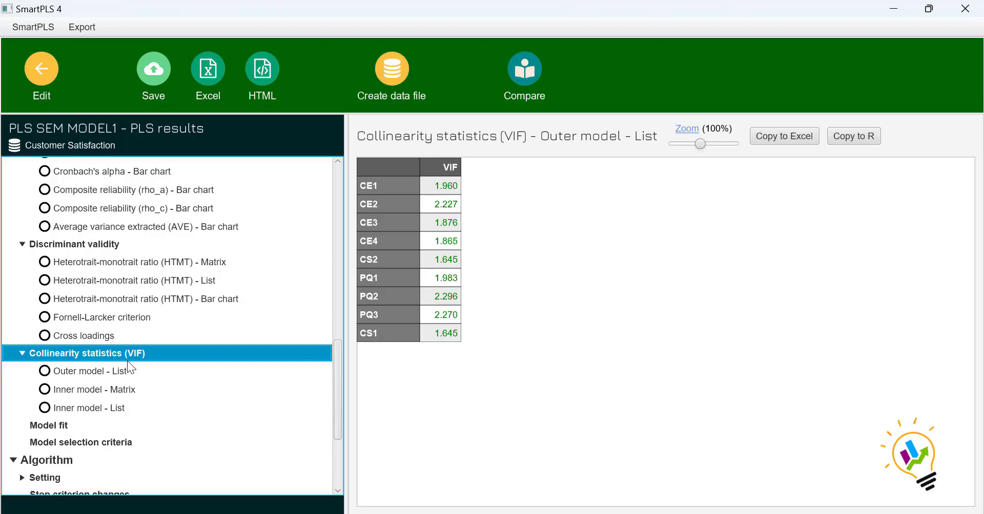
click(121, 409)
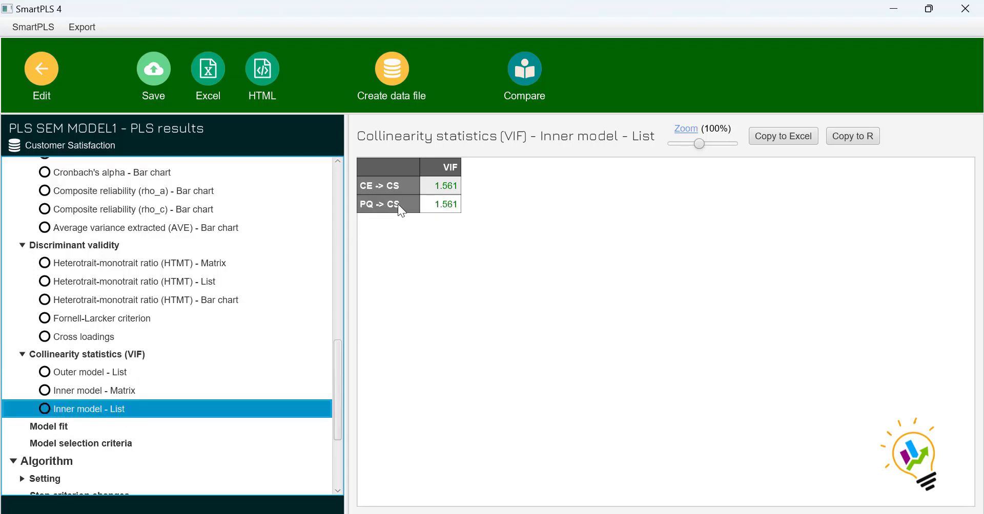
click(428, 192)
key(Down)
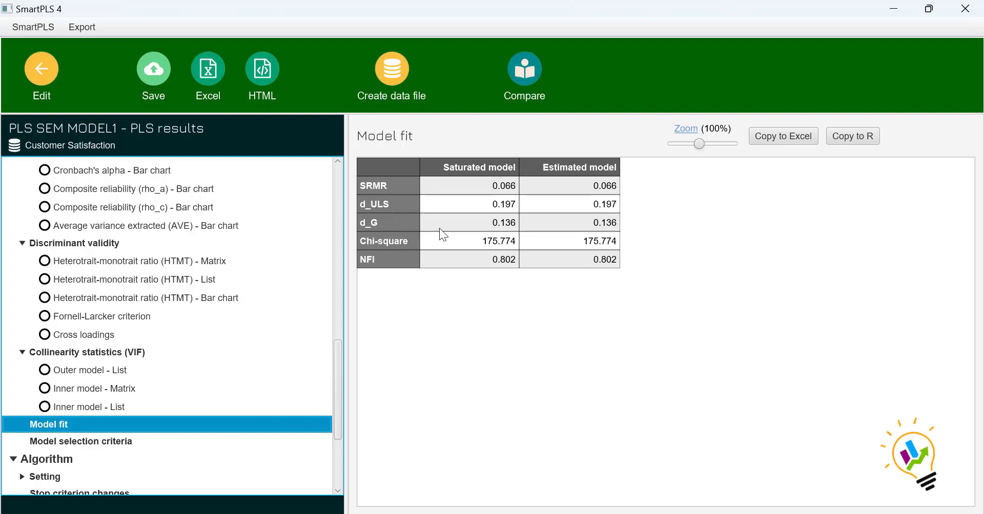
click(485, 229)
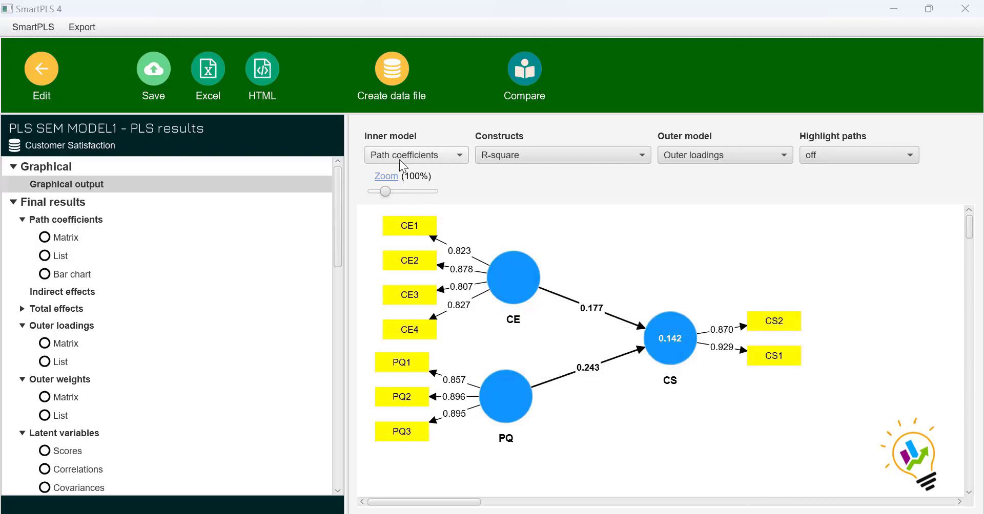
Keep path coefficients as the inner model values and inspect the reliability results of the CE and PQ constructs in the diagram.
click(459, 159)
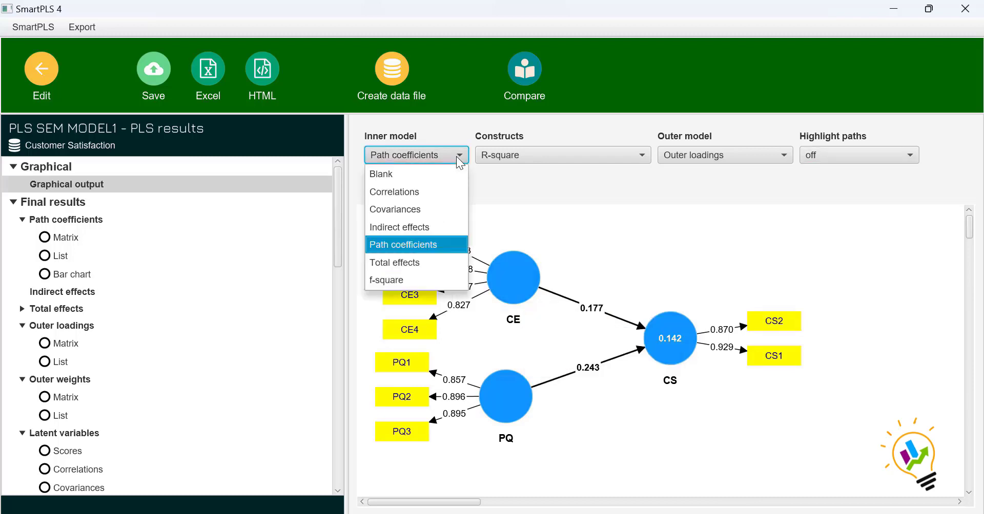
click(447, 250)
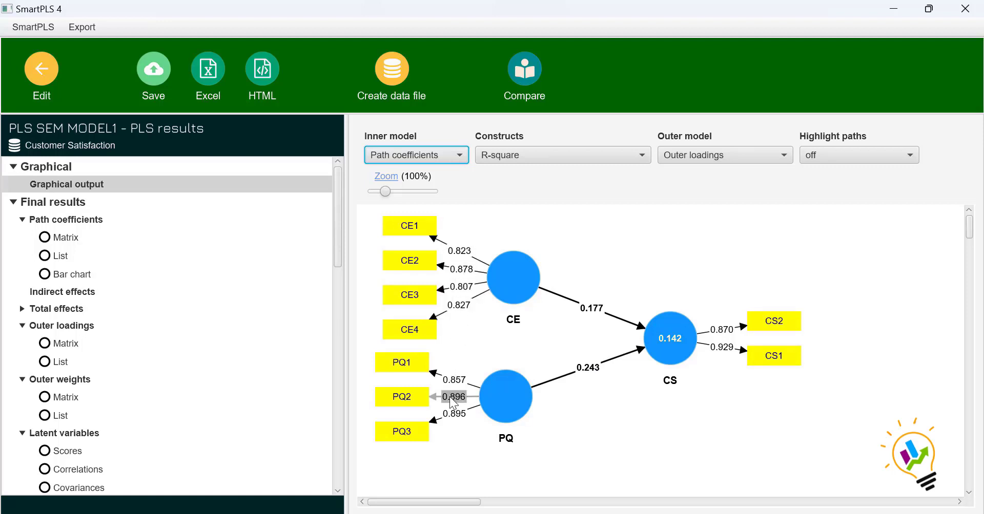
mouse_move(724, 343)
mouse_move(673, 353)
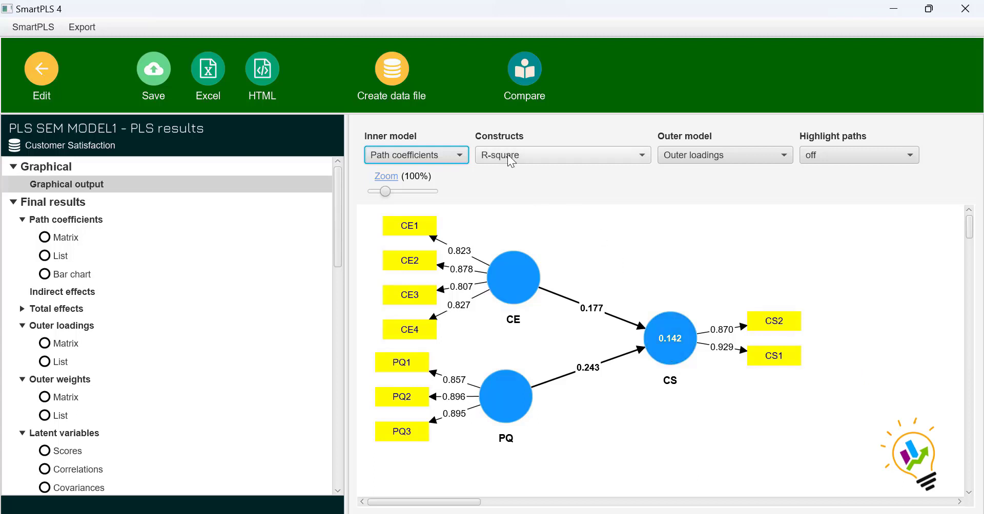
mouse_move(514, 269)
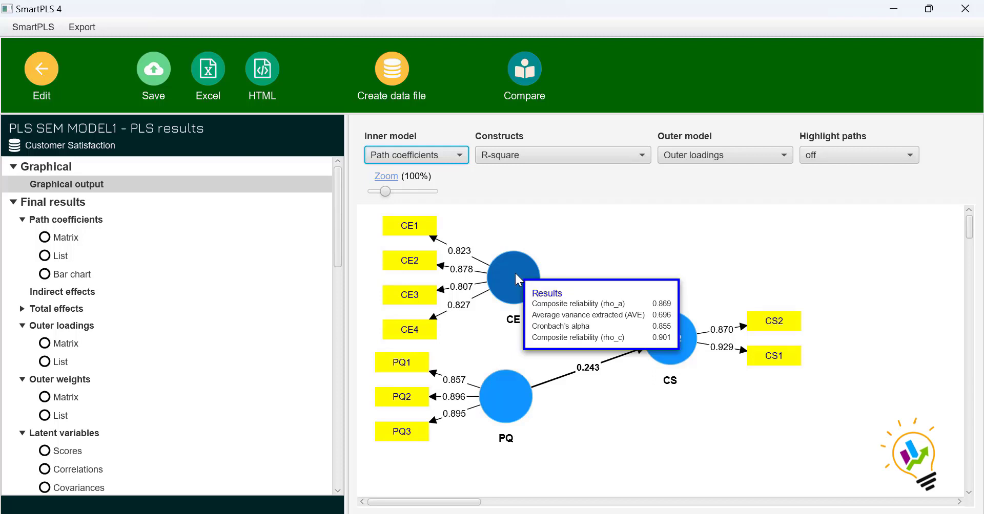
mouse_move(507, 393)
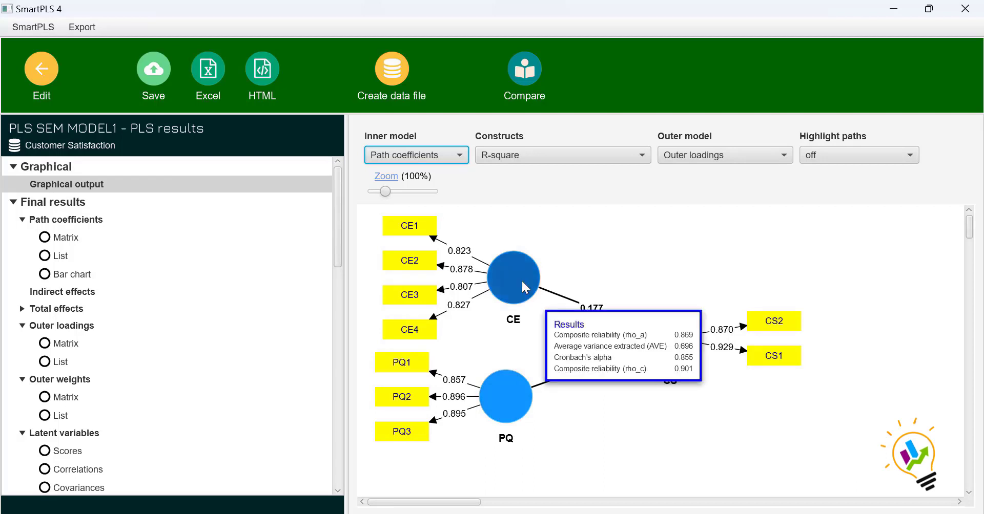
Set the graphical output to show Cronbach's alpha for the constructs and outer weights for the outer model.
click(643, 152)
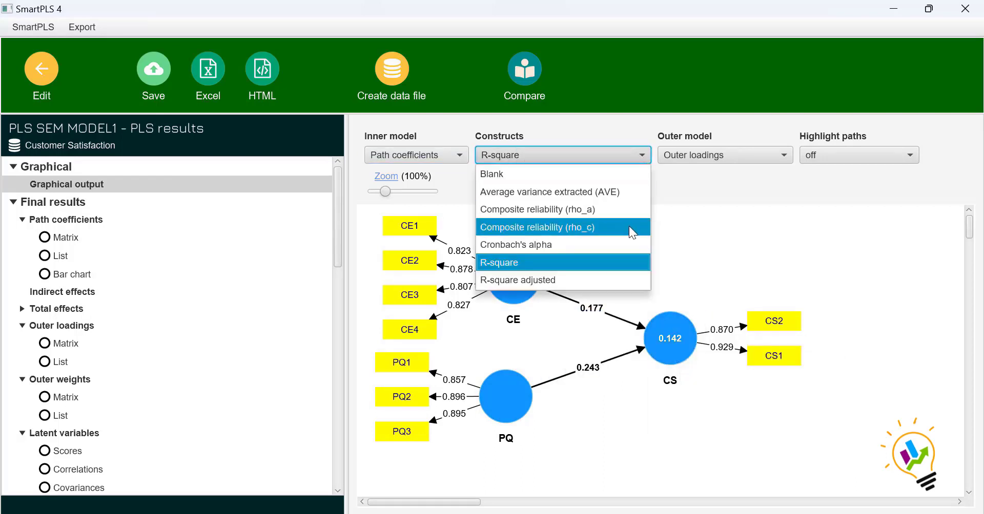
click(625, 240)
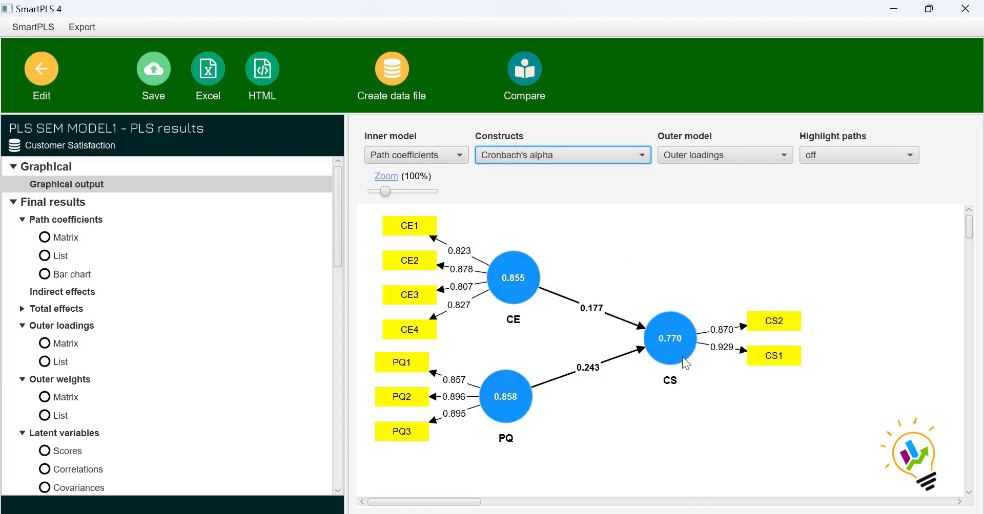
mouse_move(679, 342)
click(786, 159)
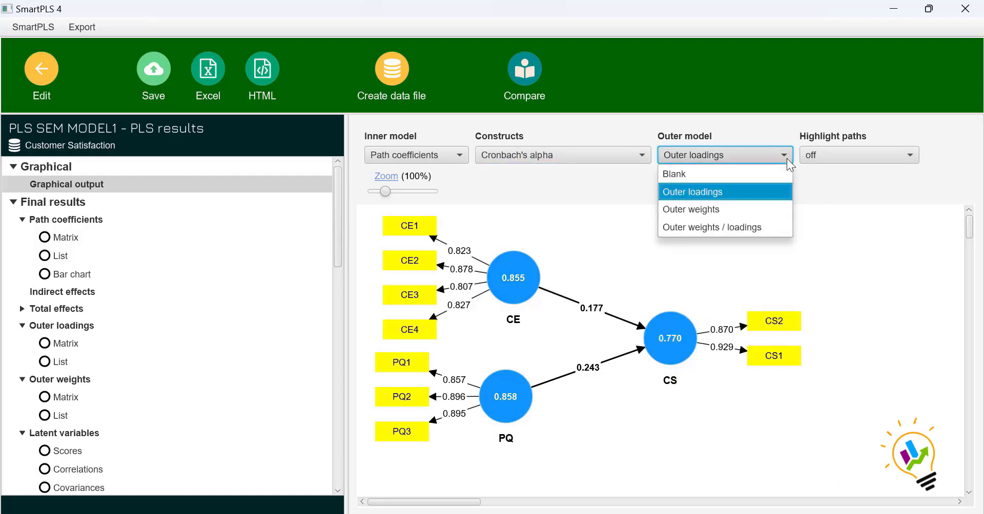
click(761, 207)
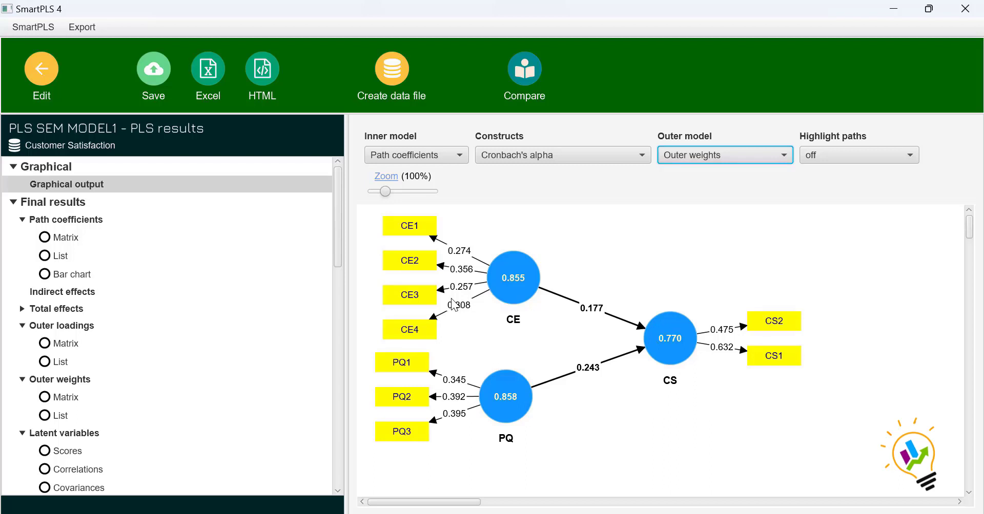
Preview path highlighting in the diagram using relative values, and turn the highlighting back off.
click(909, 157)
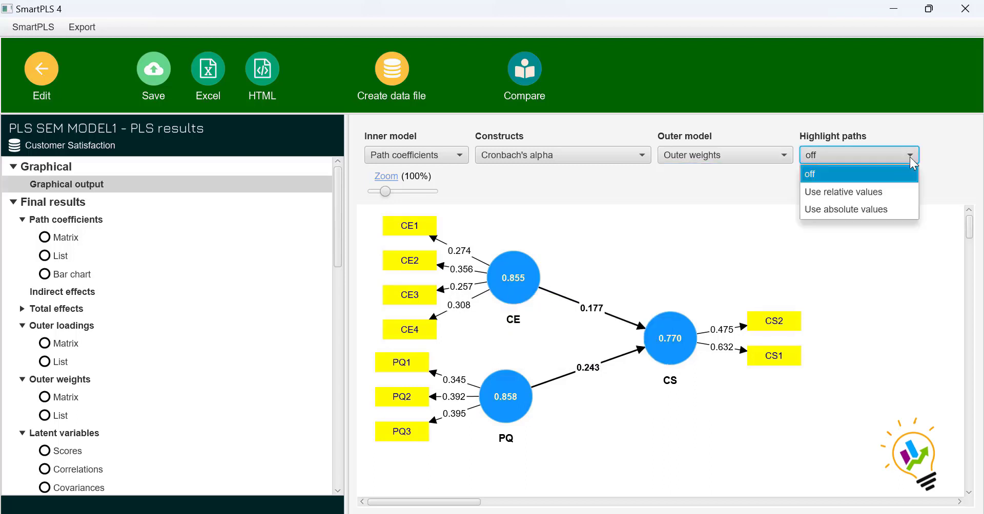
click(902, 193)
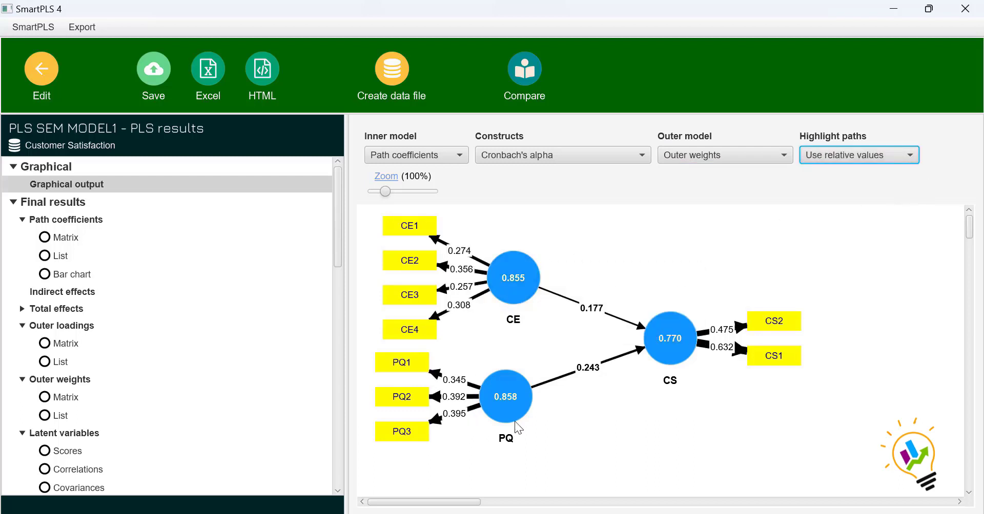
mouse_move(731, 337)
click(911, 154)
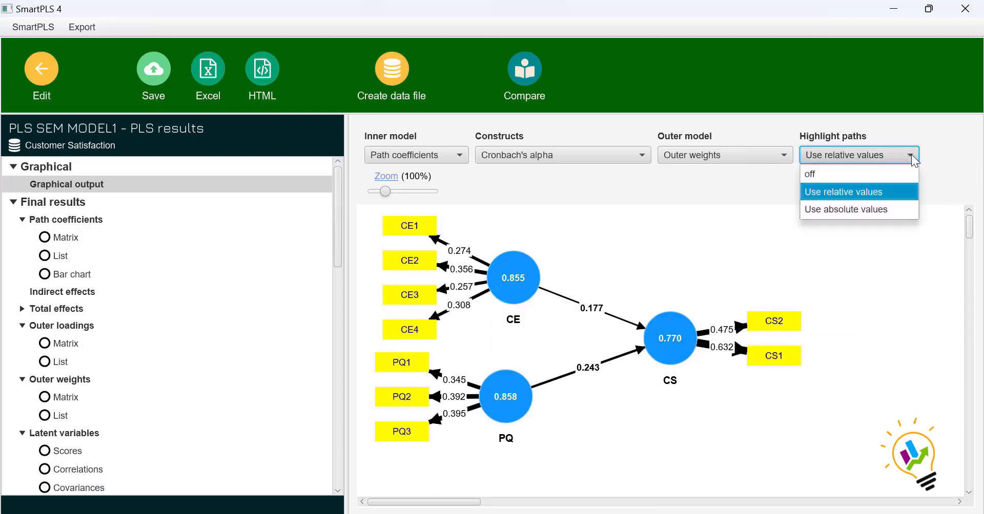
click(889, 173)
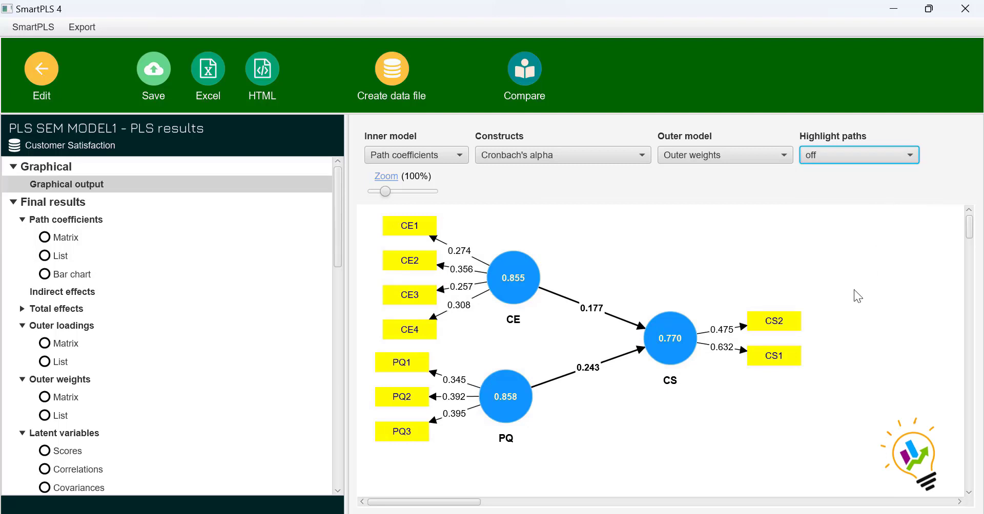